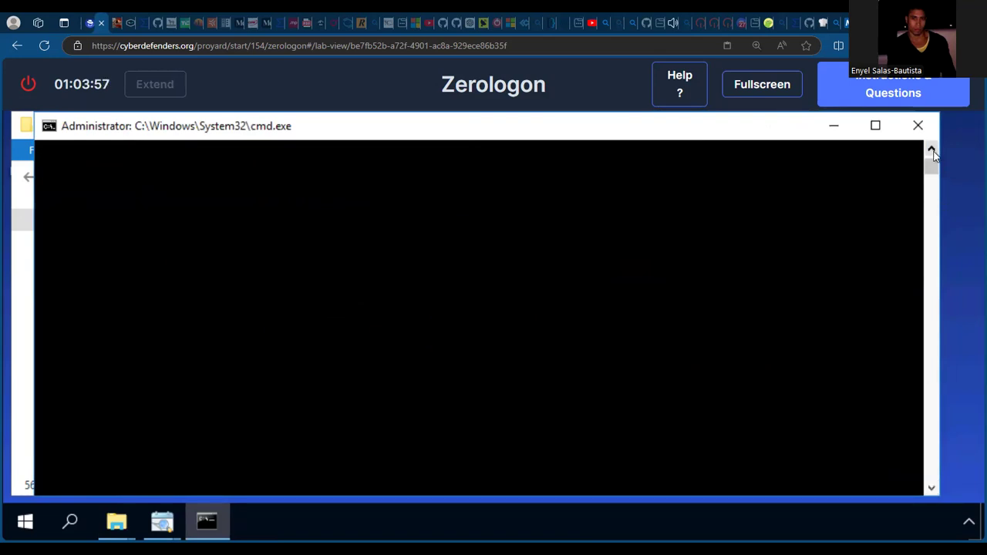
Clear the command line and begin an MFTECmd.exe command with the -f option
left_click(933, 150)
key("BackSpace")
key("BackSpace")
key("BackSpace")
key("BackSpace")
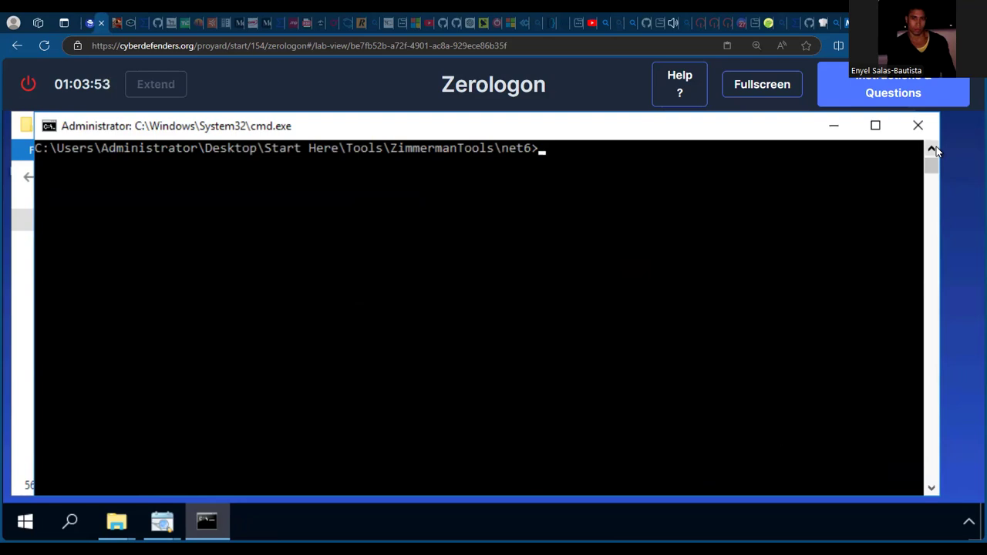
type("mf")
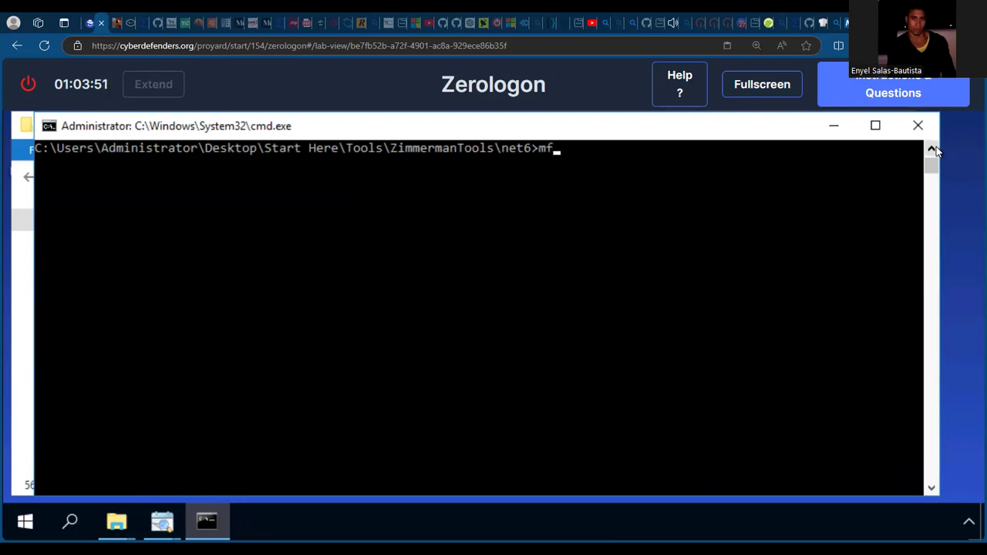
type("t")
key("Tab")
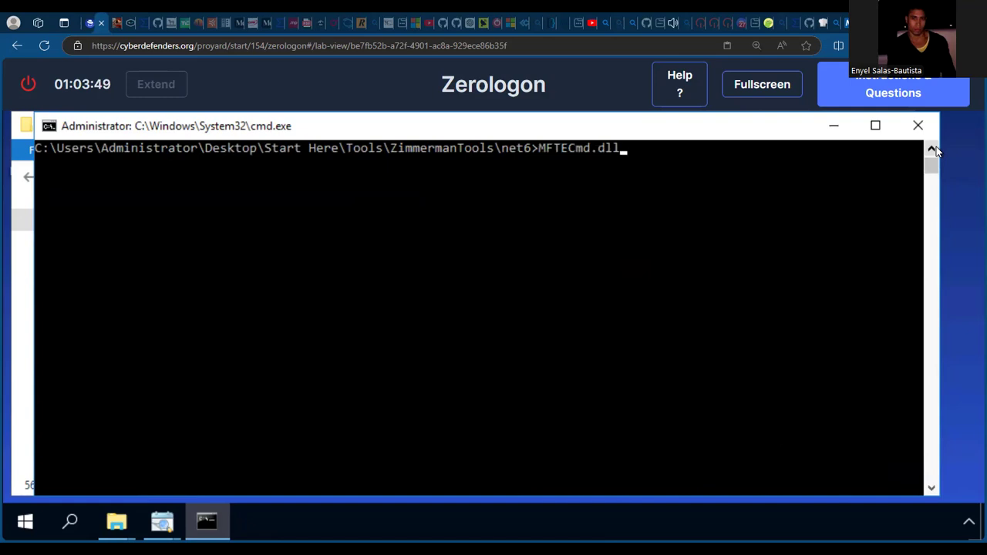
key("Tab")
type("-f")
Browse back to the FIN-PC artifacts folder and insert the path of its $MFT file after the -f option
left_click(16, 292)
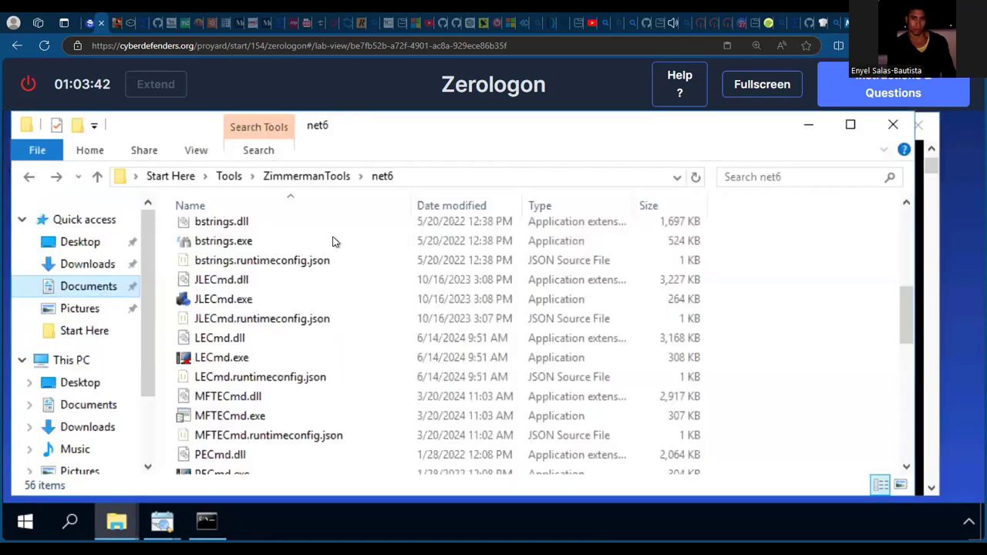
mouse_move(117, 522)
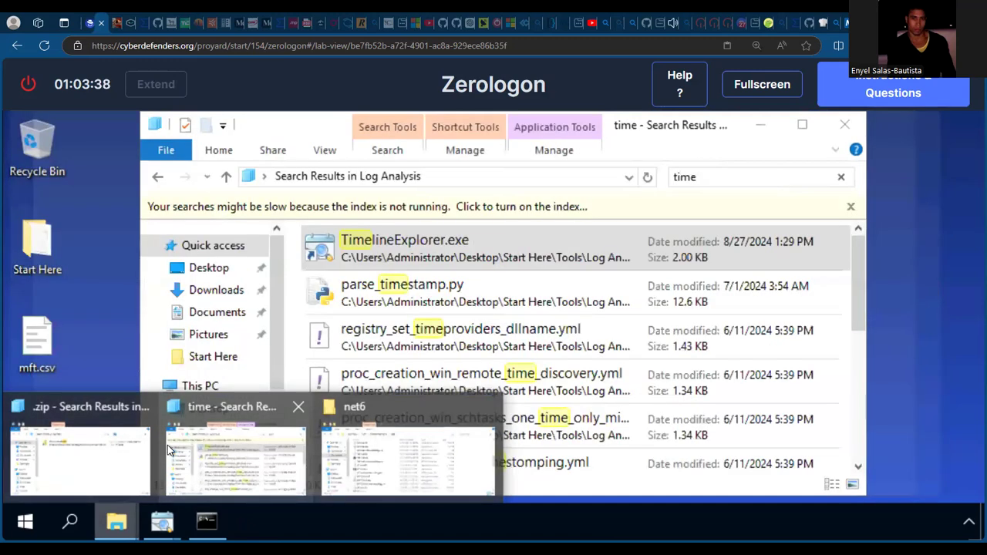
left_click(133, 451)
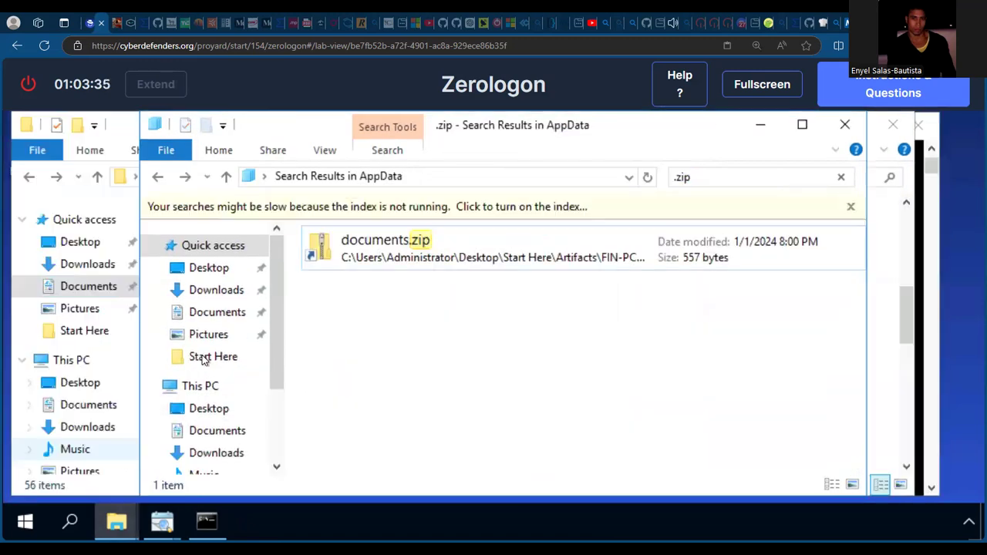
left_click(156, 177)
left_click(157, 177)
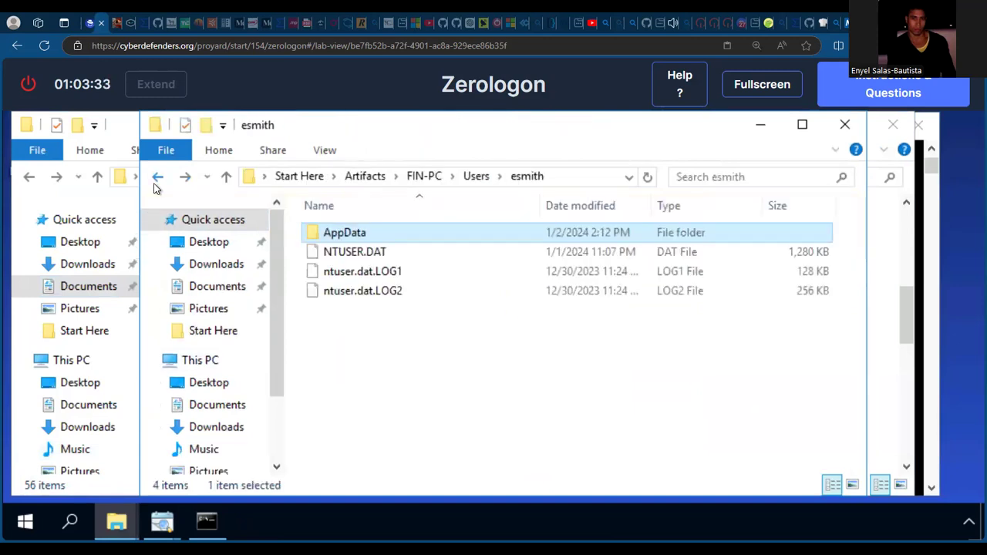
left_click(155, 184)
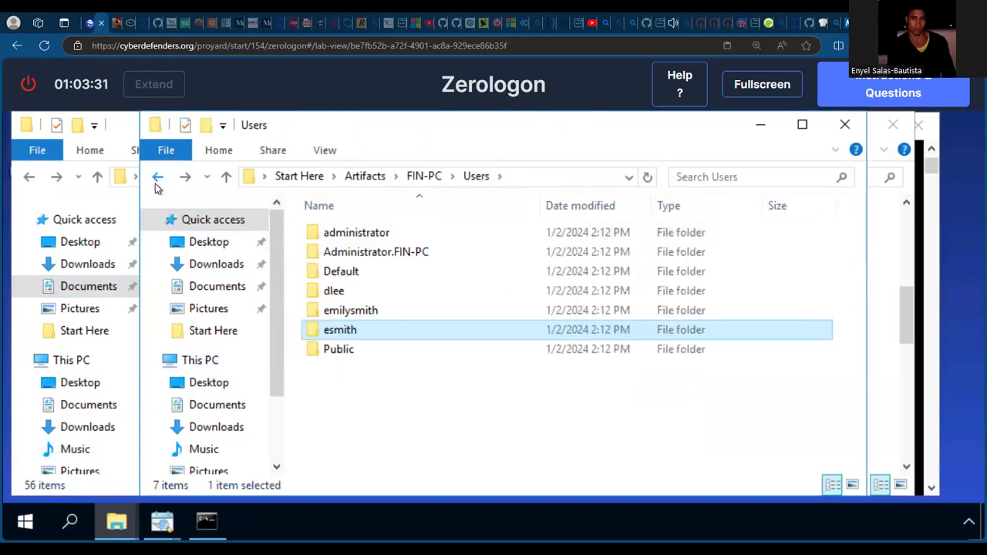
left_click(155, 183)
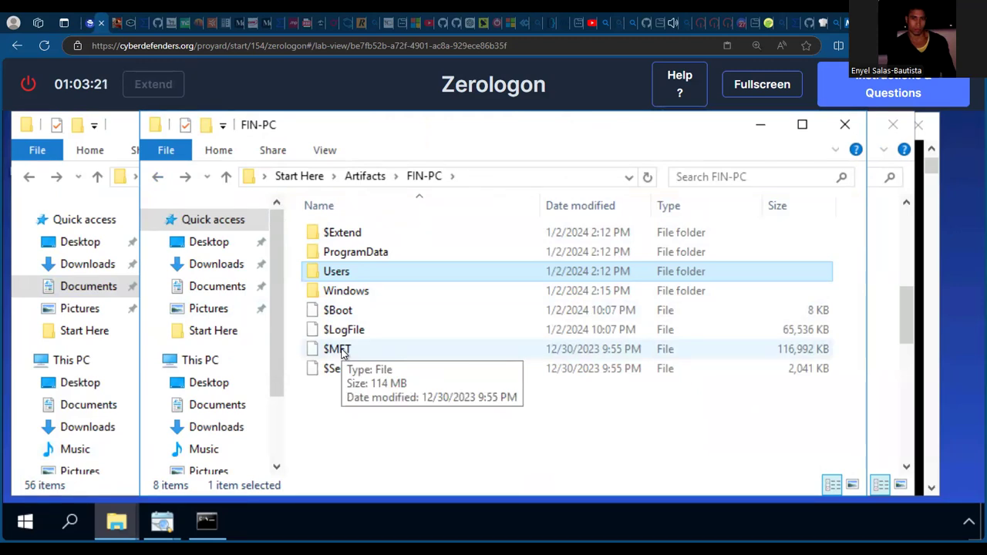
left_click_drag(342, 351, 341, 378)
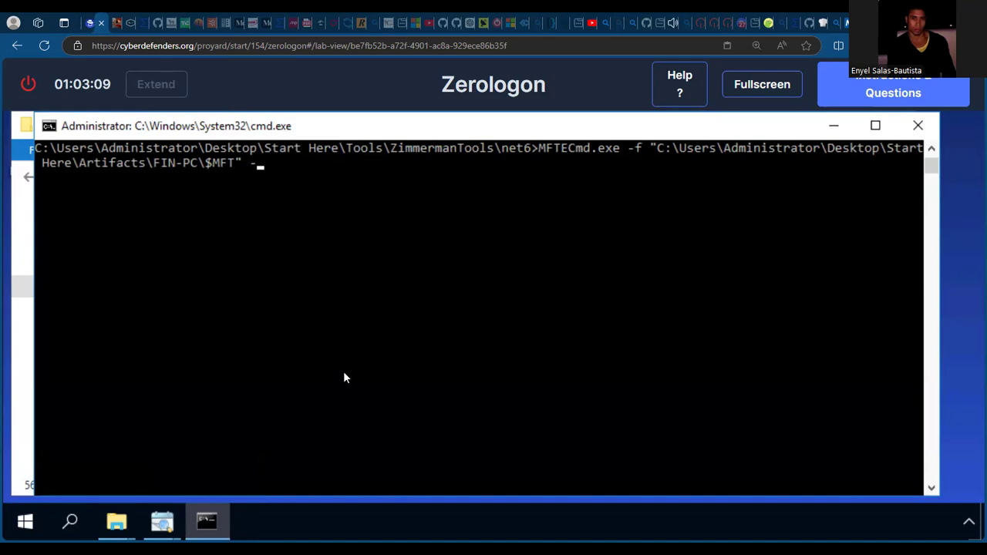
Add the --csv option after the $MFT path in the command
type("csv")
key("BackSpace")
key("BackSpace")
key("BackSpace")
type("-csv ")
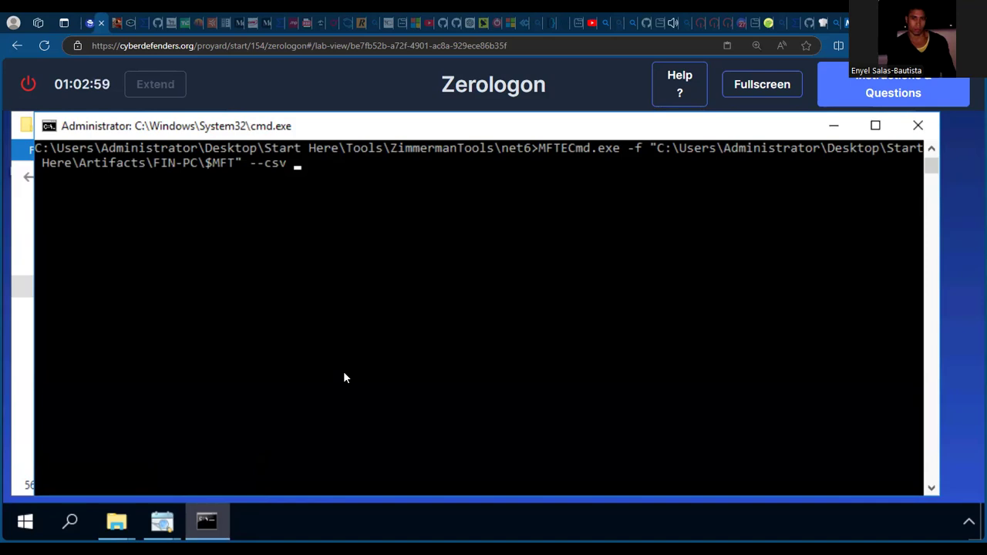
Begin the CSV output directory with the path C:\Users
type("C:\\")
key("Tab")
key("BackSpace")
key("BackSpace")
key("BackSpace")
key("BackSpace")
key("BackSpace")
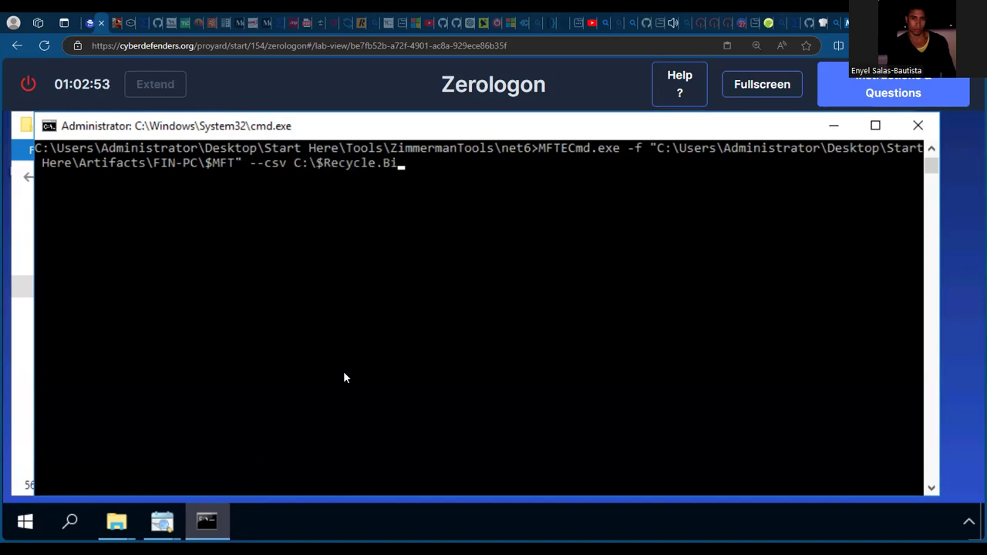
key("BackSpace")
key("BackSpace")
key("BackSpace")
key("BackSpace")
key("BackSpace")
key("BackSpace")
key("BackSpace")
type("us")
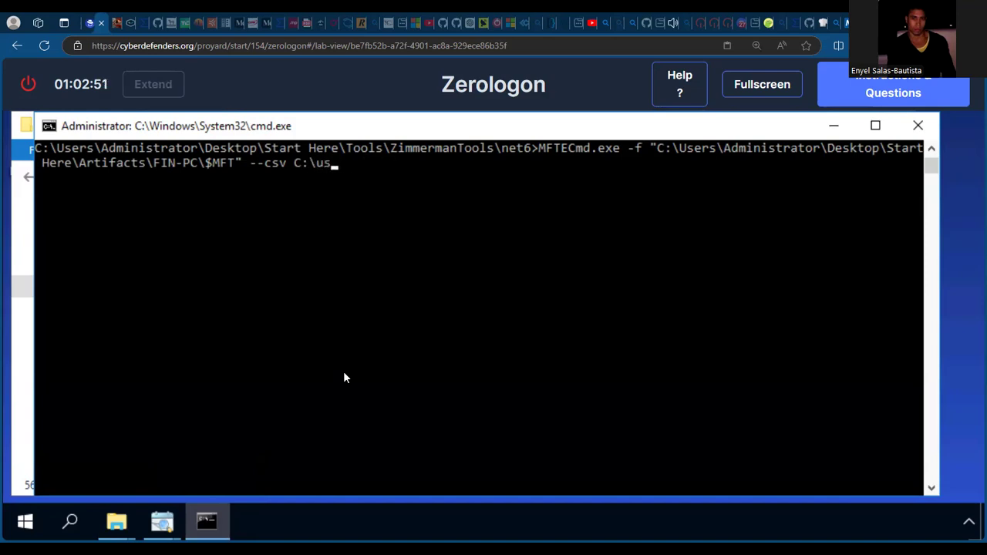
key("Tab")
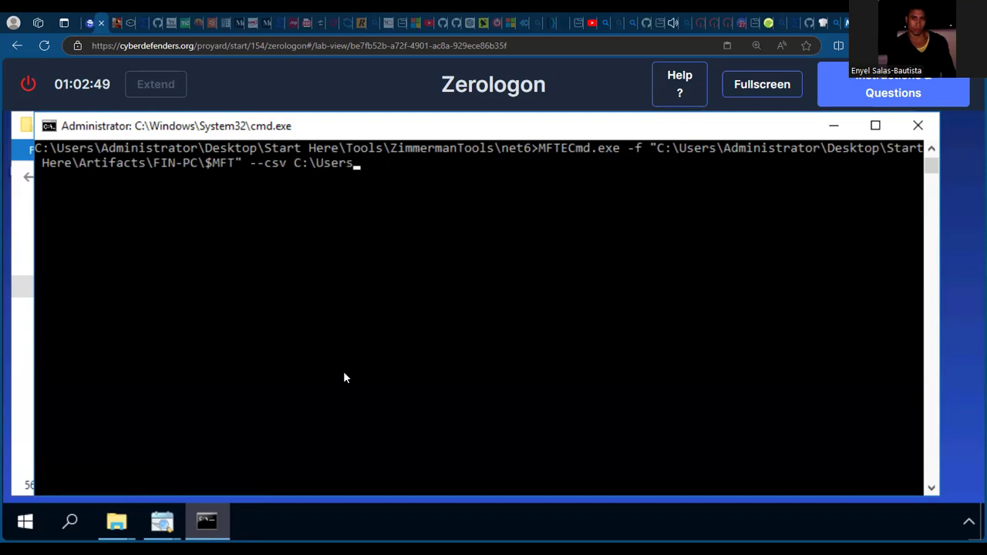
Extend the CSV output directory to C:\Users\Administrator\Desktop
type("\\")
key("Tab")
type("\\")
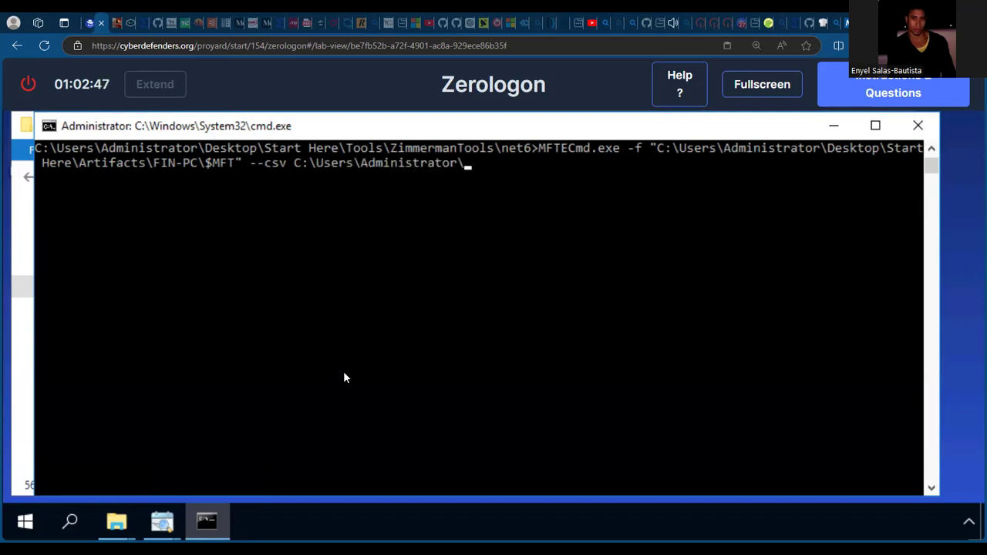
key("Tab")
key("BackSpace")
key("BackSpace")
key("BackSpace")
key("BackSpace")
key("BackSpace")
key("BackSpace")
key("BackSpace")
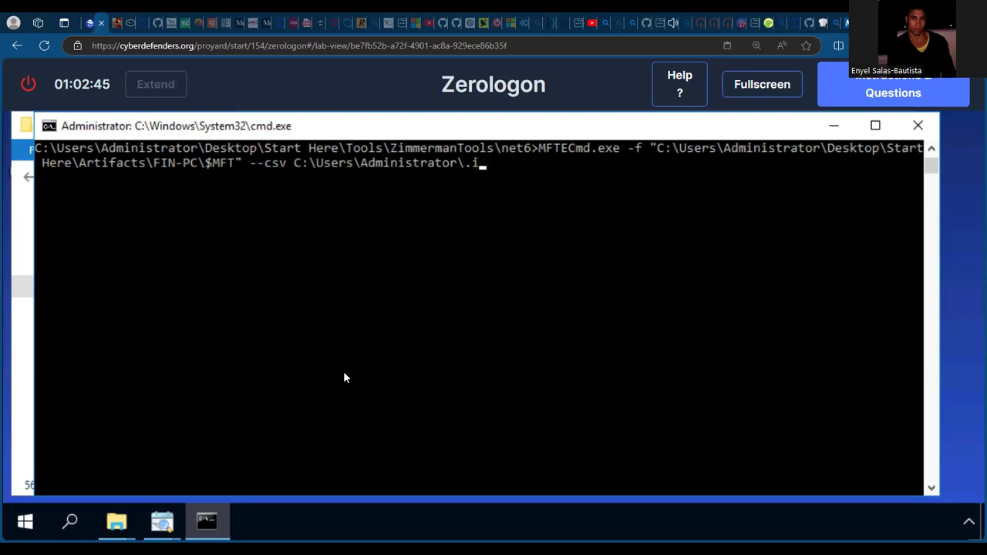
type("des")
key("Tab")
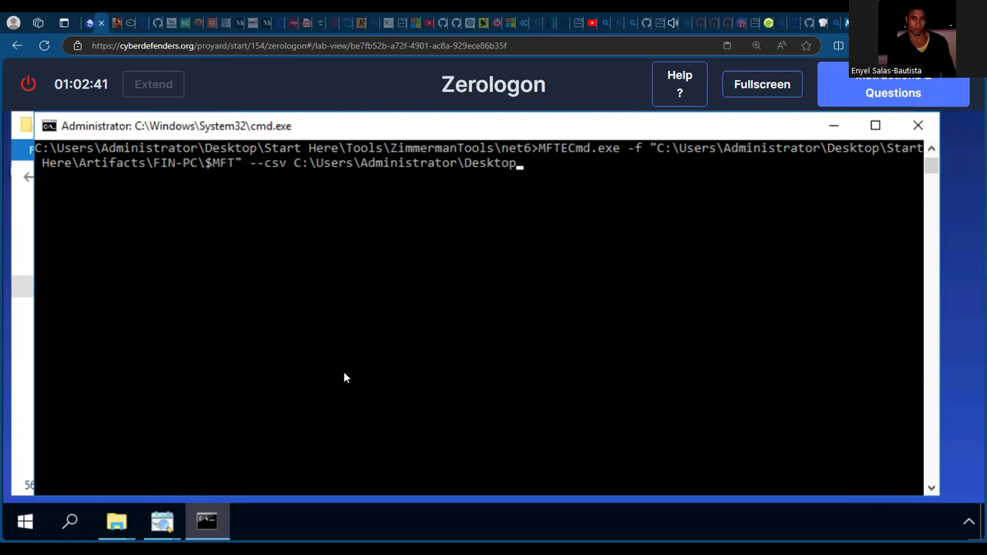
Add the --csvf option after the output directory
type("-")
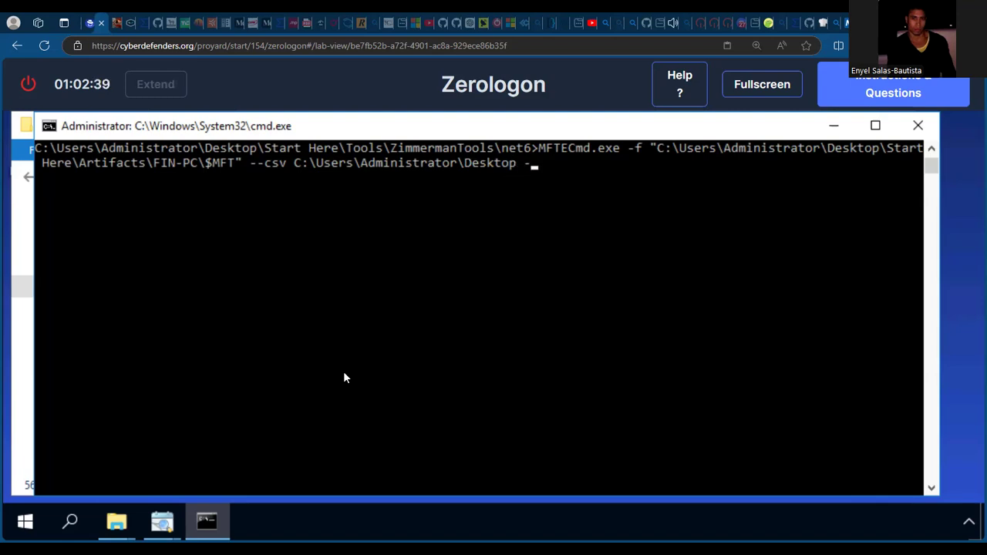
type("csv")
key("BackSpace")
key("BackSpace")
key("BackSpace")
type("-csvf")
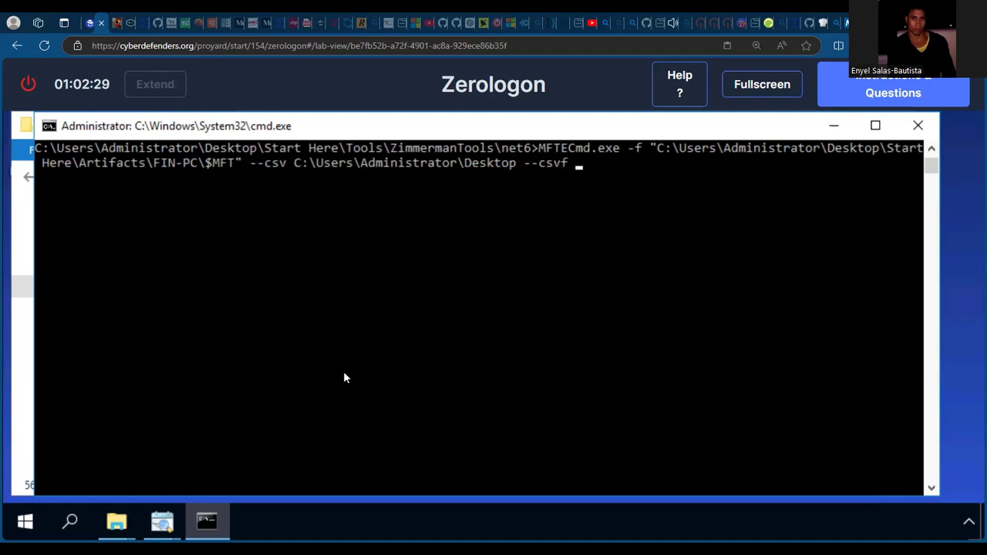
Name the output file outputMFT.csv and run the MFTECmd command
type(" output")
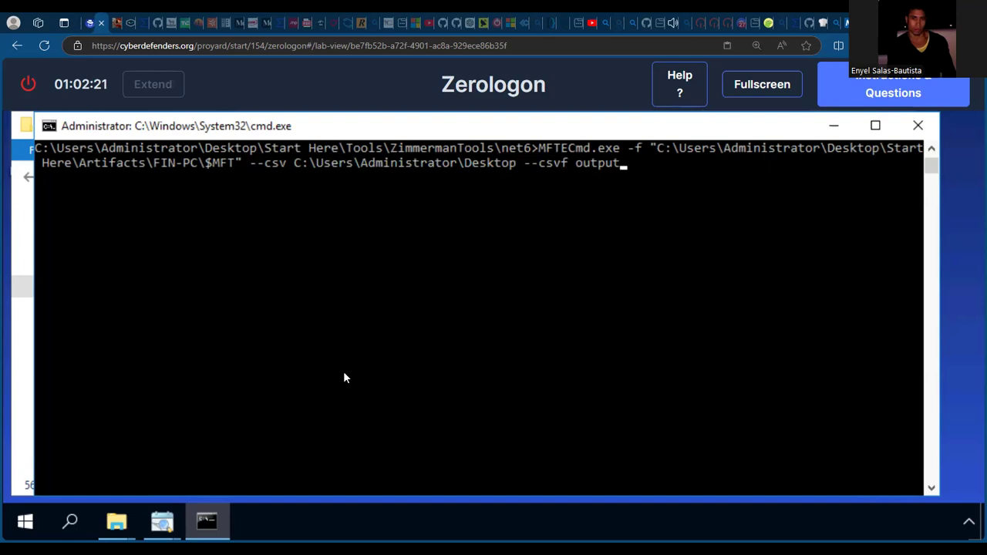
type("MFT.CSV")
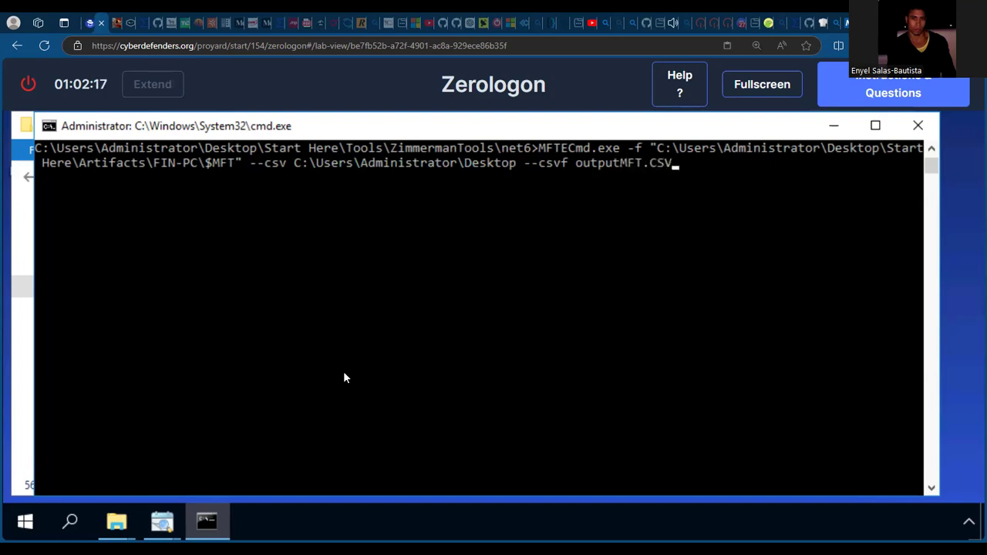
key("BackSpace")
key("BackSpace")
key("BackSpace")
type("csv")
key("Return")
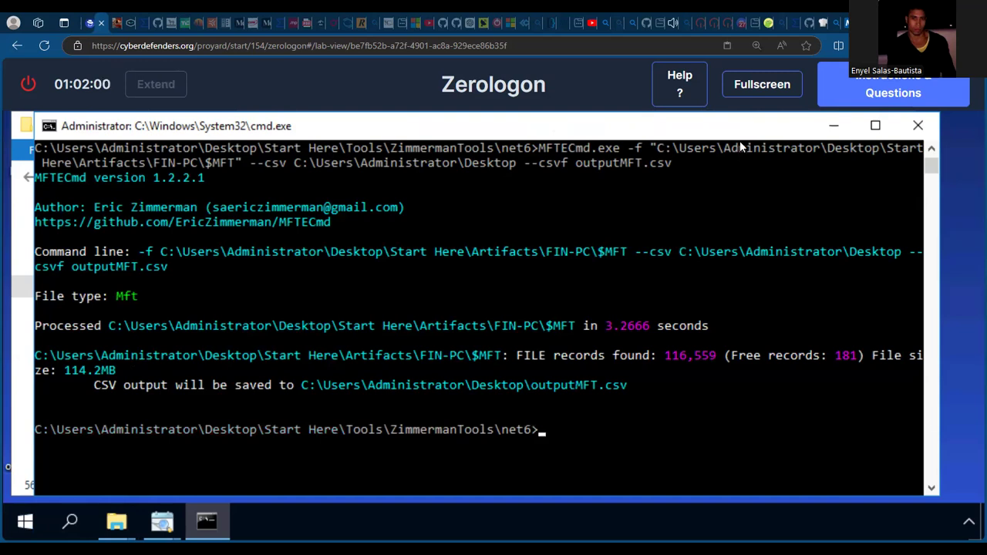
Minimize the command prompt and folder windows to show the exported CSV file on the desktop
left_click(830, 158)
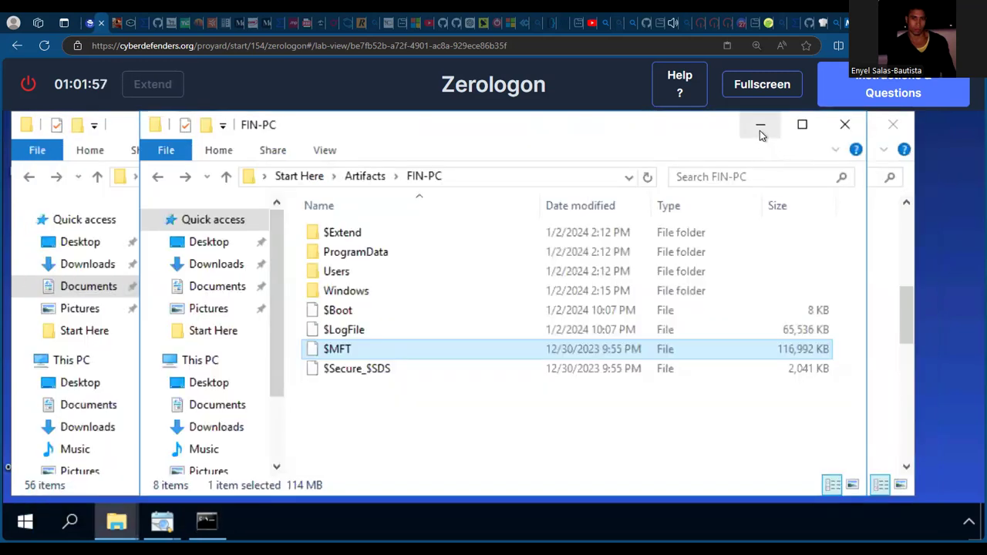
left_click(759, 131)
left_click(797, 127)
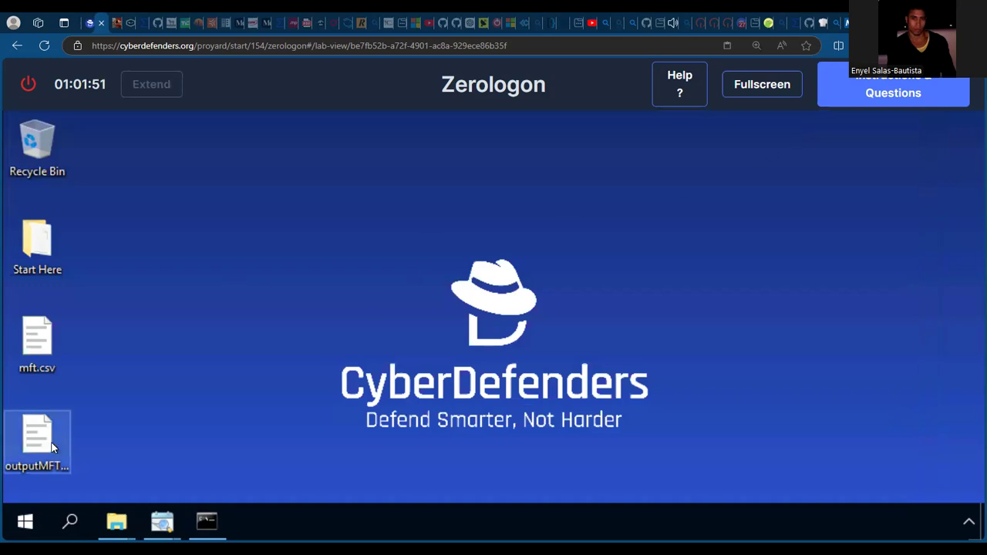
Go up from the net6 folder to Tools and search it for "timeline"
mouse_move(118, 524)
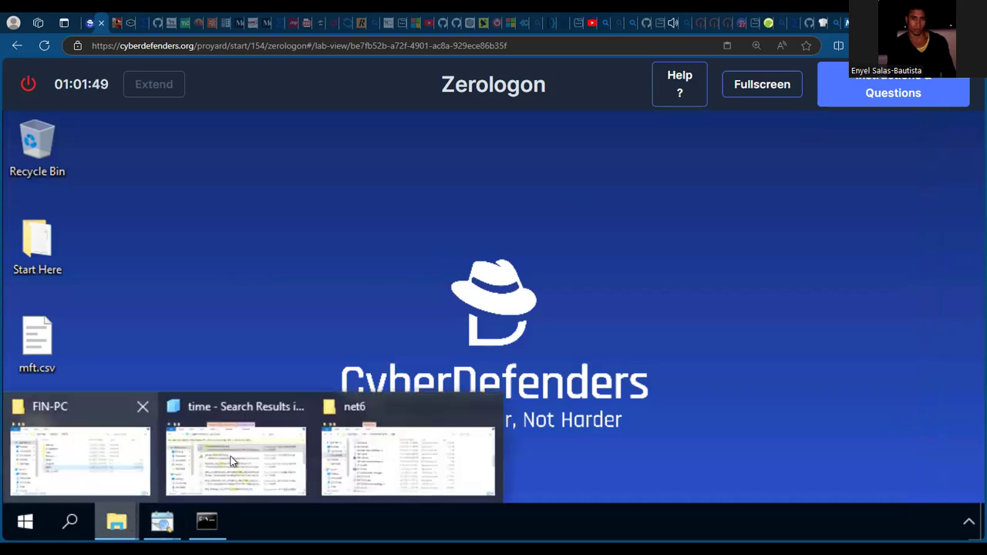
mouse_move(233, 455)
left_click(324, 457)
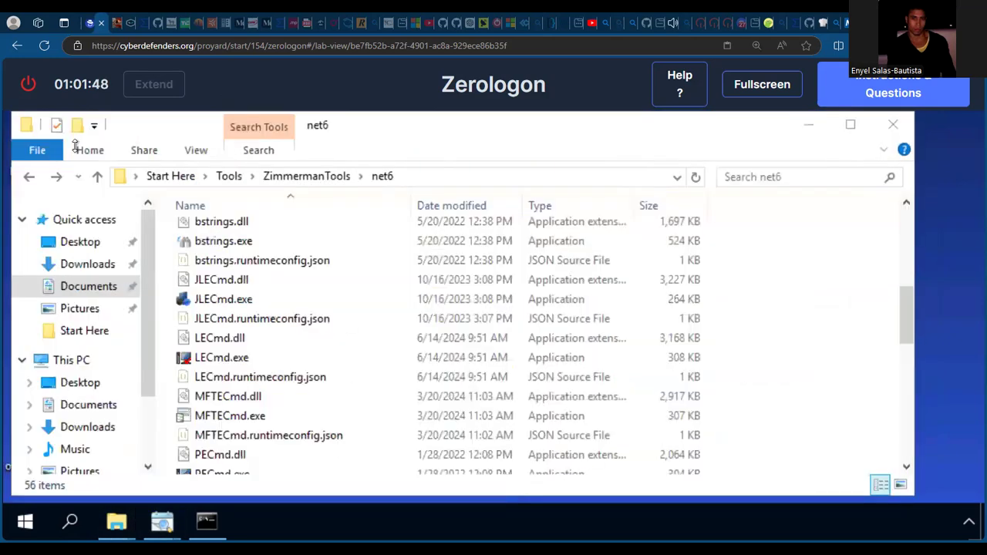
left_click(233, 178)
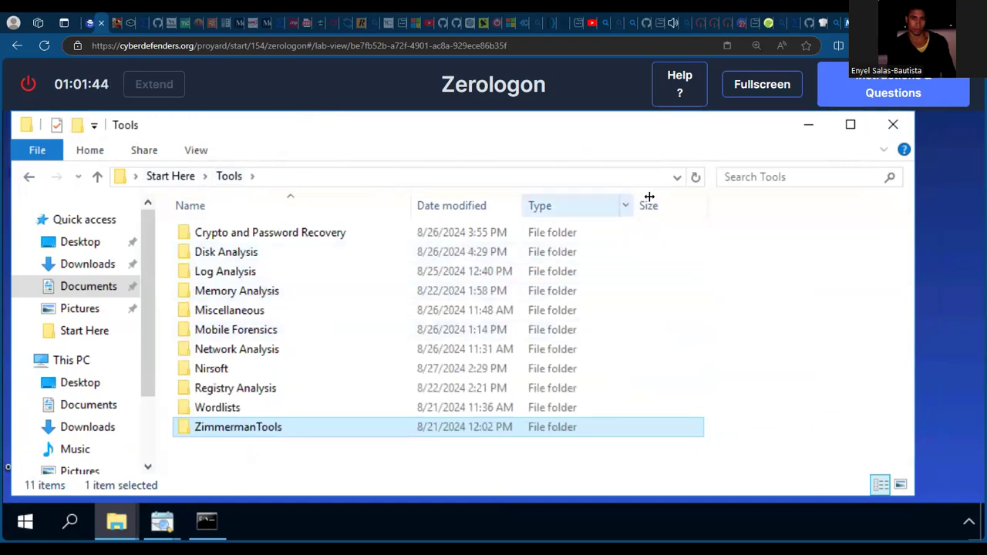
left_click(737, 182)
type("timeline")
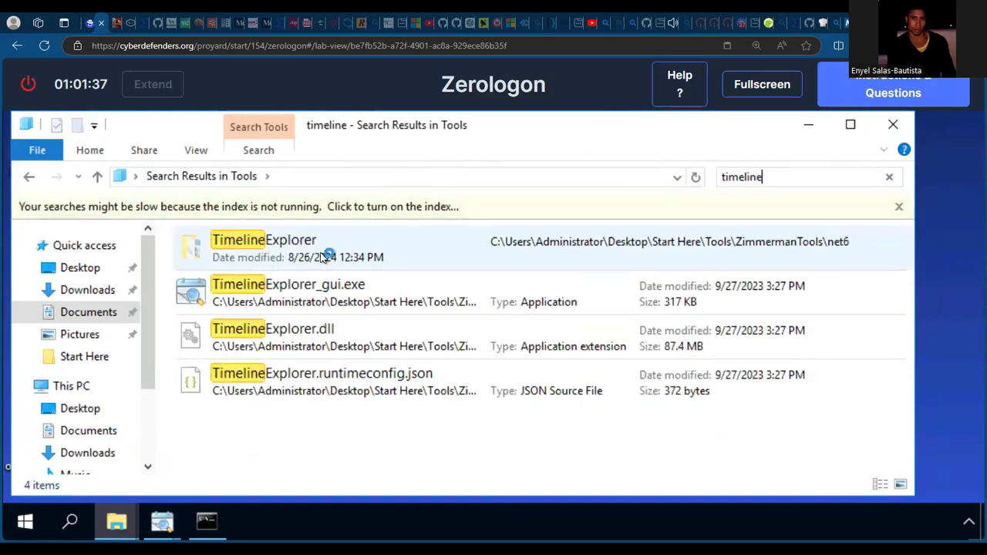
Switch to the empty Timeline Explorer window and restore it from its maximized size
right_click(323, 256)
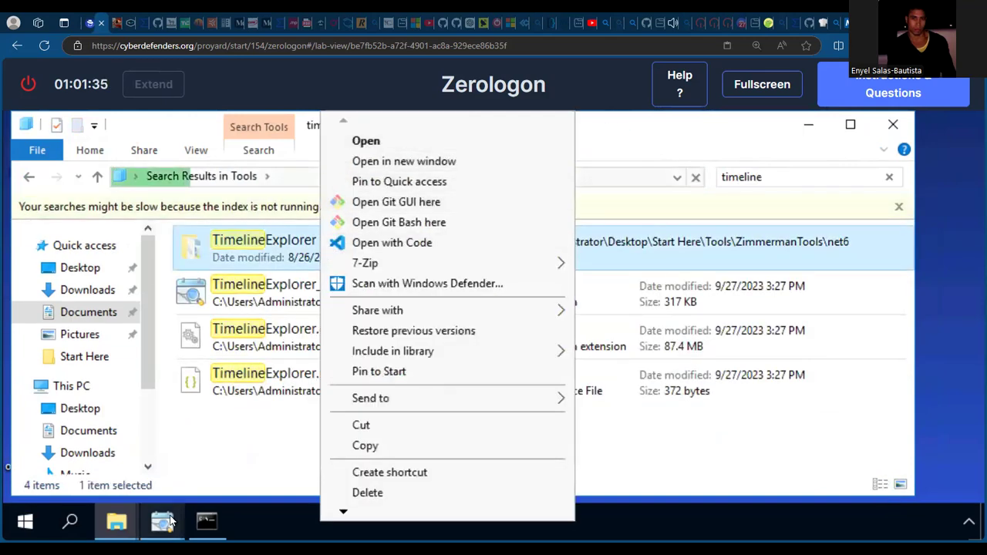
left_click(162, 523)
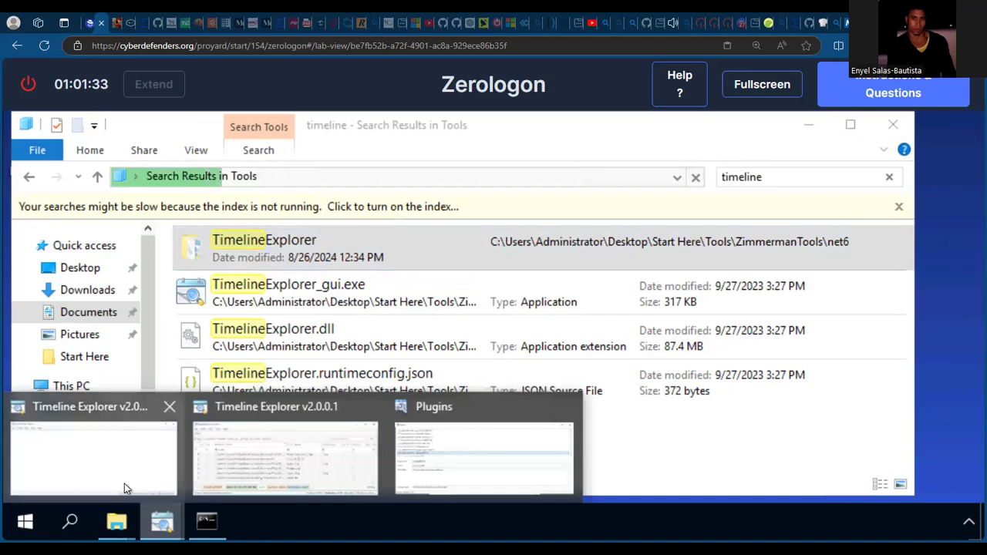
left_click(125, 482)
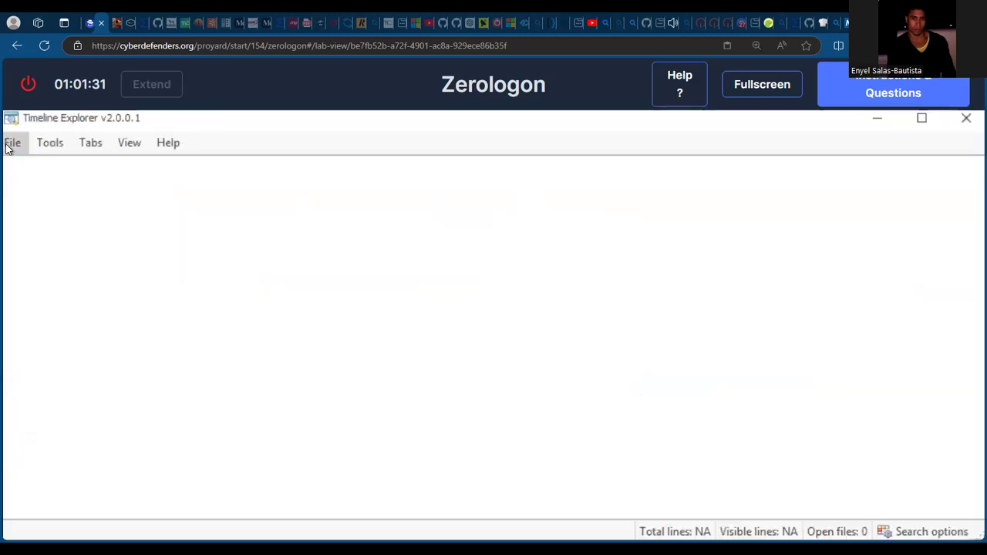
double_click(301, 118)
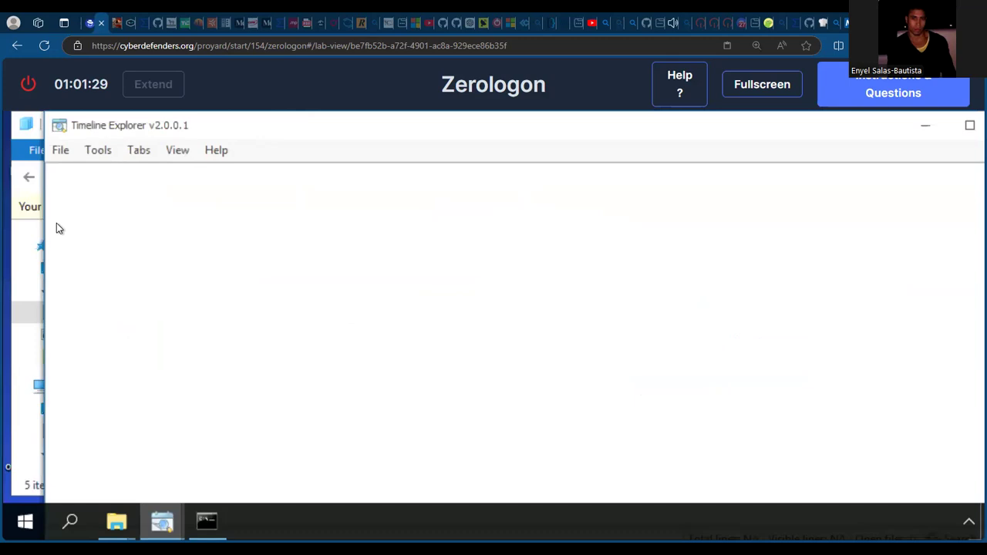
Look through the Timeline Explorer commands and open its Plugins window
left_click(62, 150)
mouse_move(57, 152)
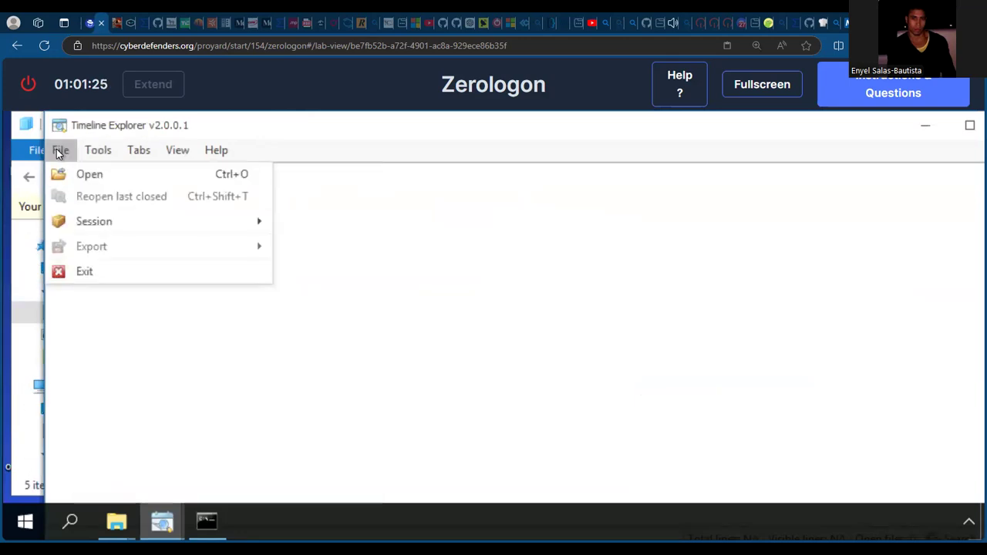
mouse_move(170, 151)
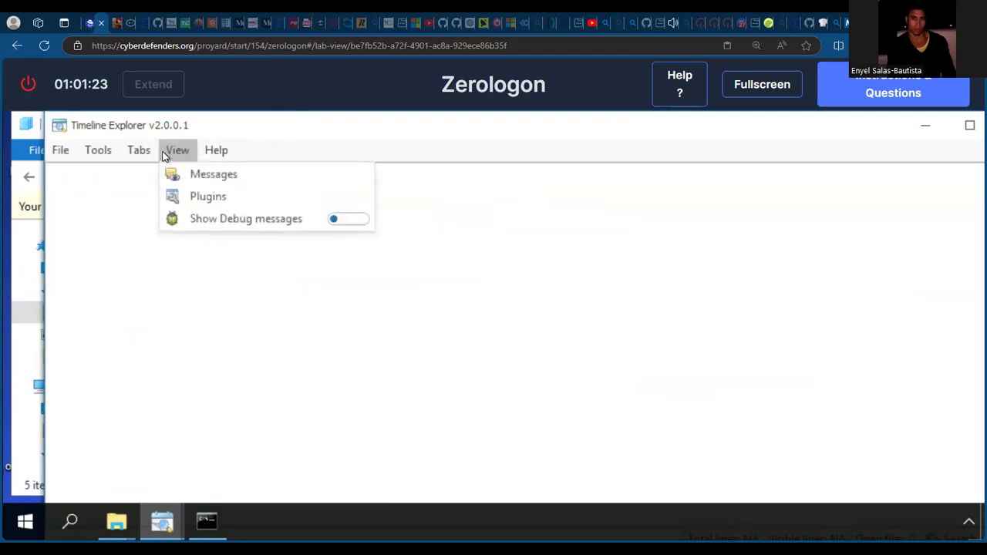
left_click(210, 197)
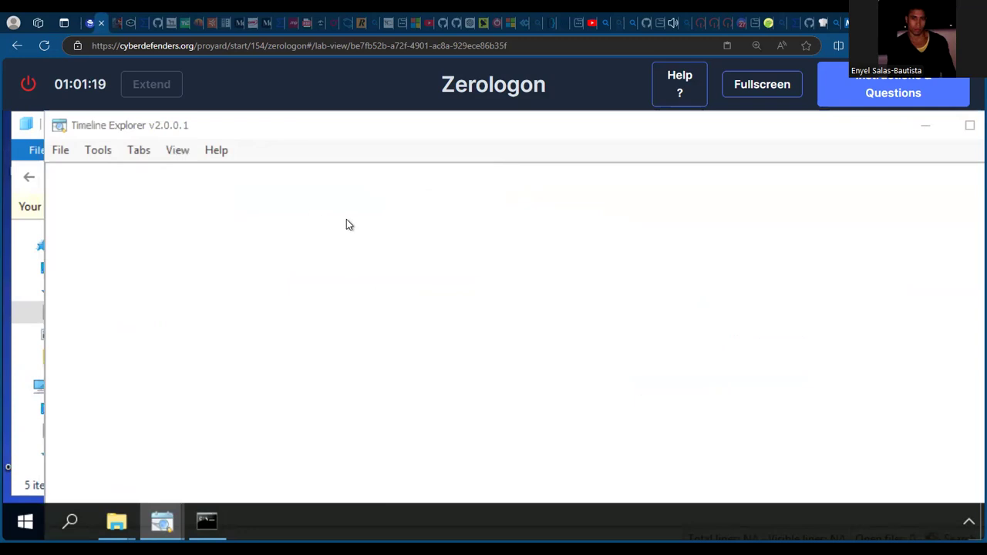
left_click(182, 155)
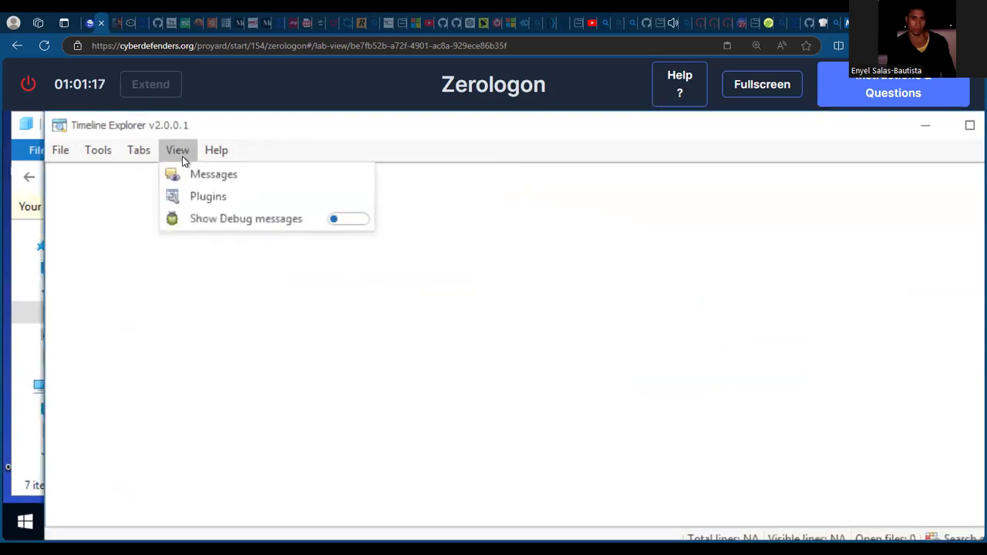
left_click(204, 197)
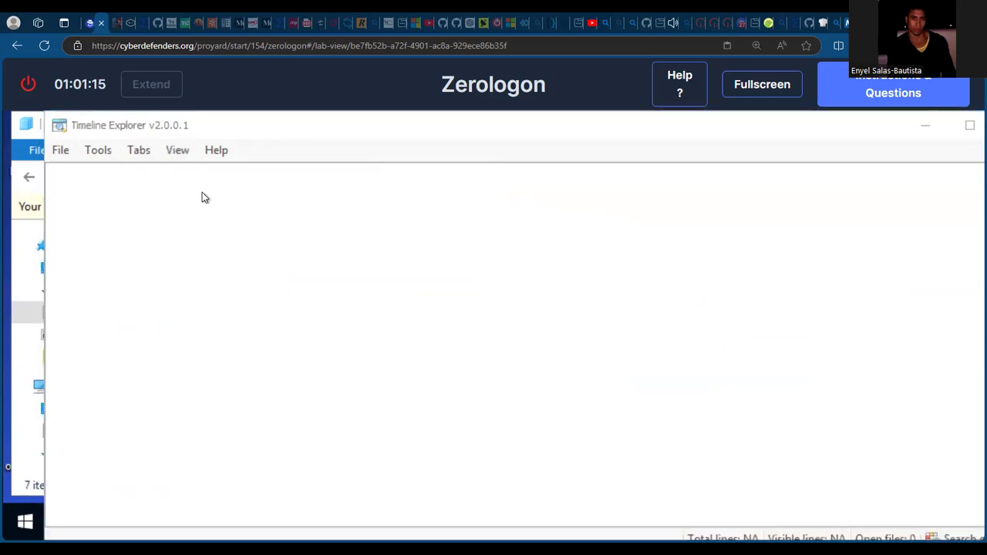
left_click(137, 154)
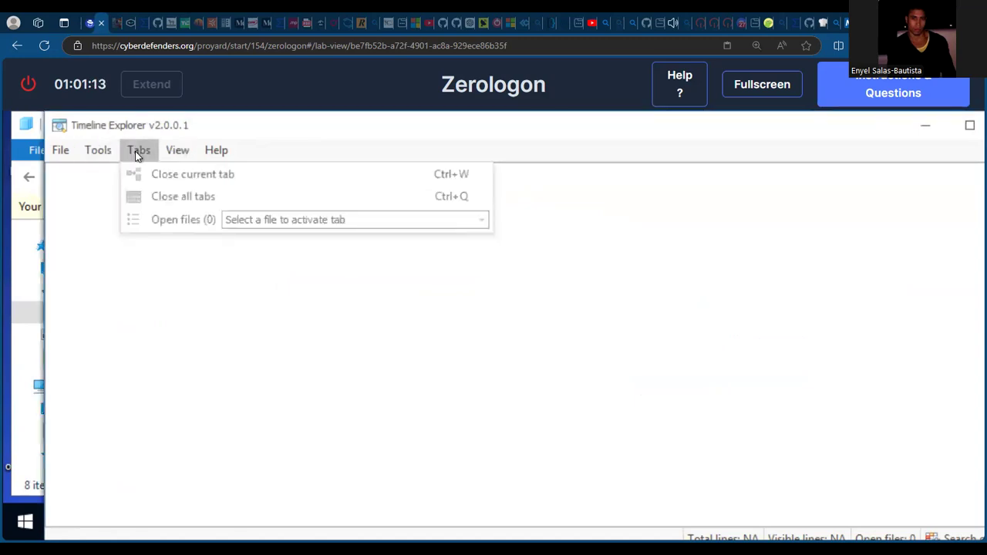
Change the interface skin to Office 2013 Dark Gray
left_click(108, 151)
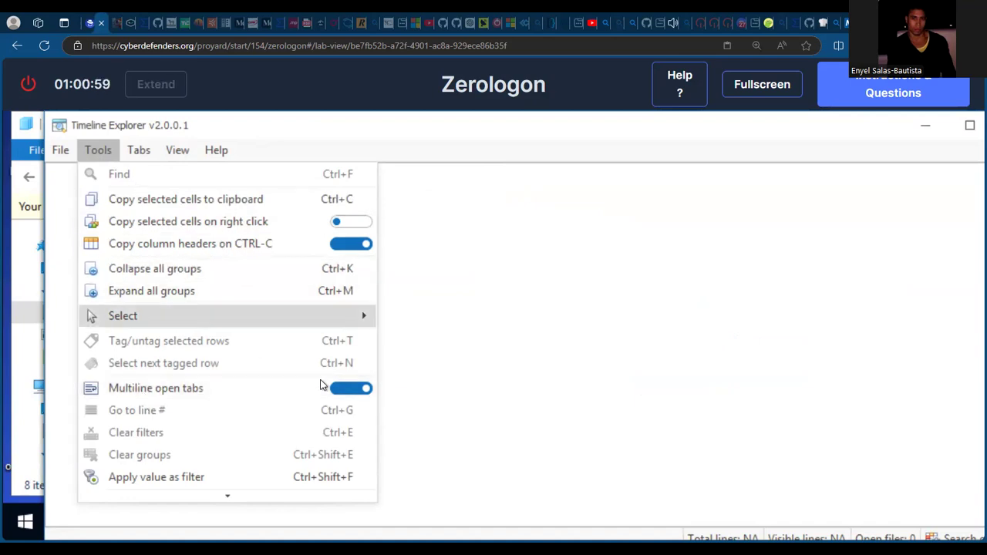
left_click(170, 498)
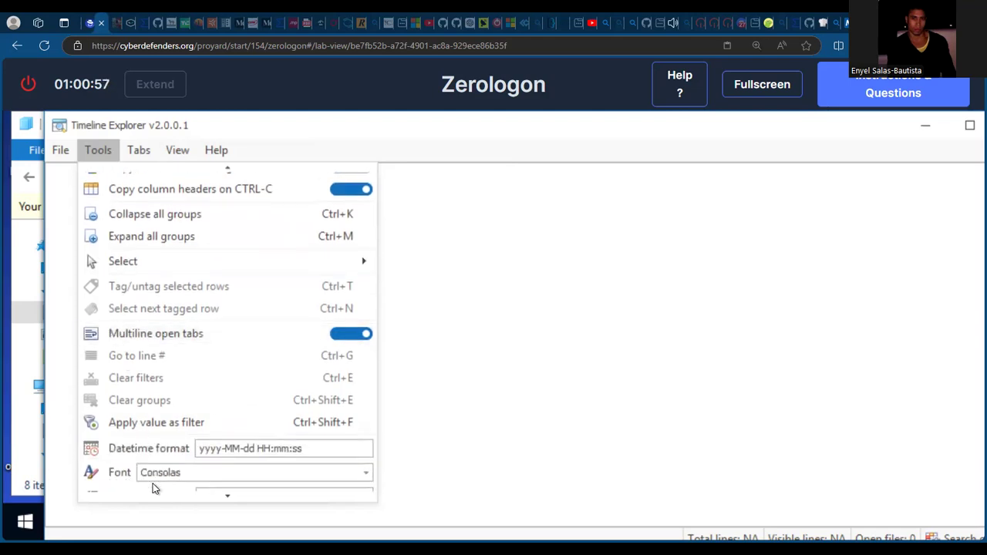
left_click(169, 497)
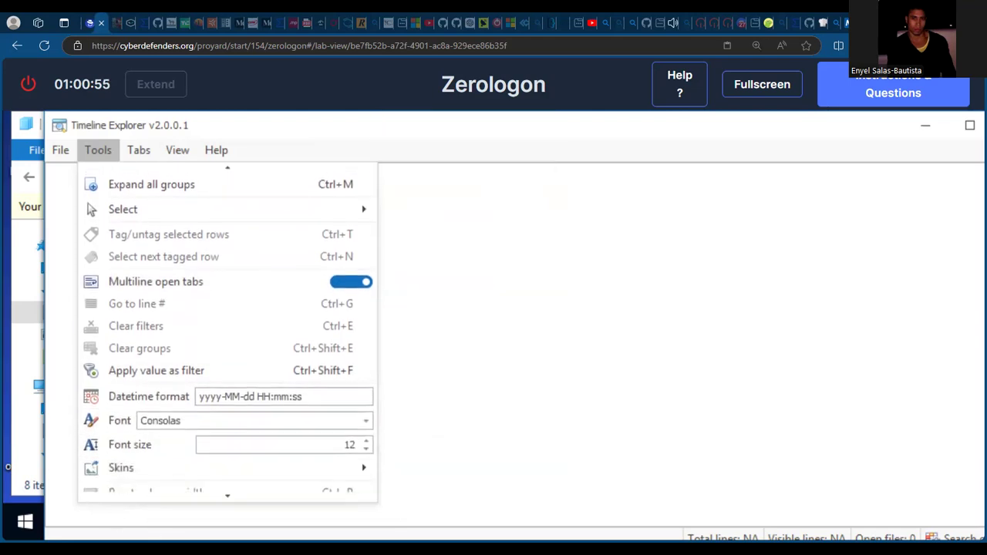
mouse_move(121, 464)
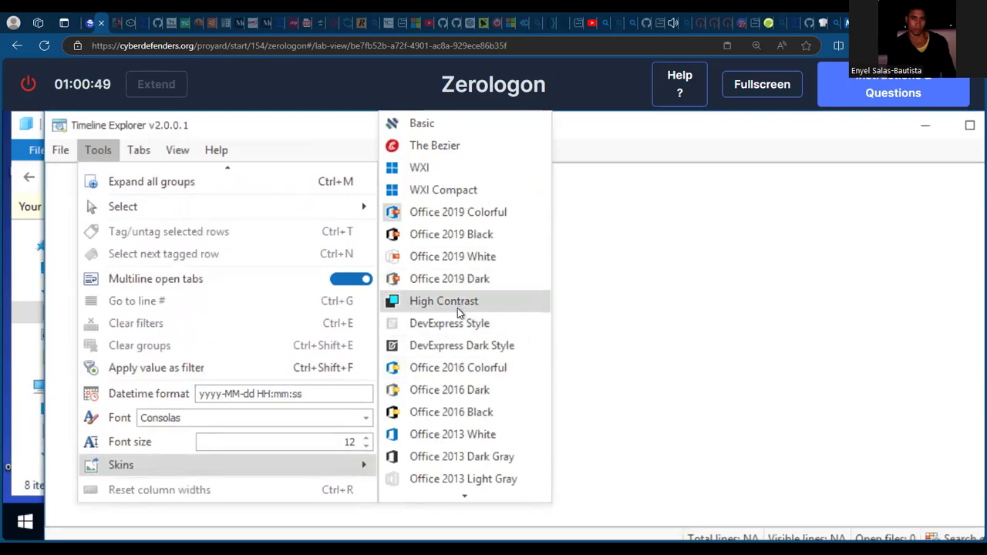
left_click(452, 462)
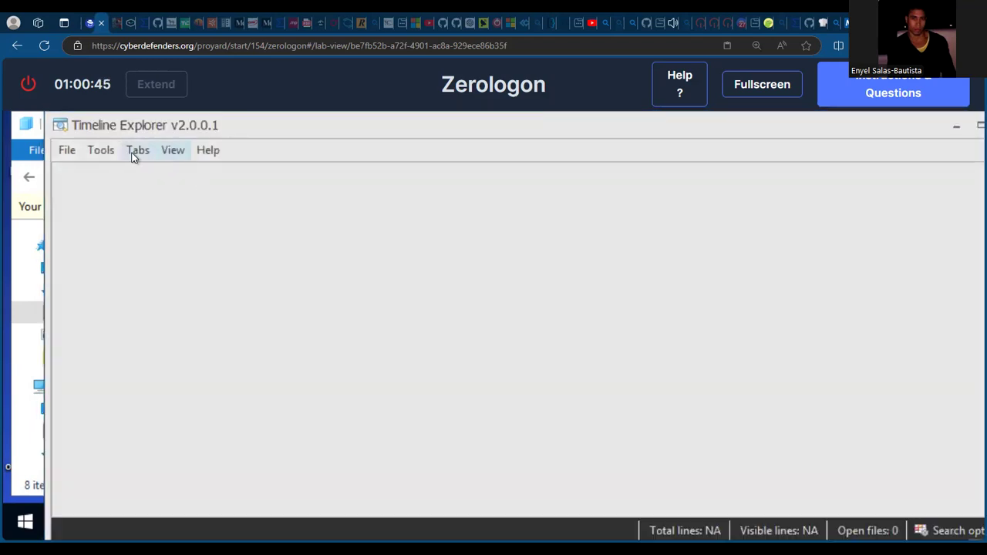
Open outputMFT.csv from the Desktop and reposition the window so the whole grid width is in view
left_click(66, 153)
left_click(97, 172)
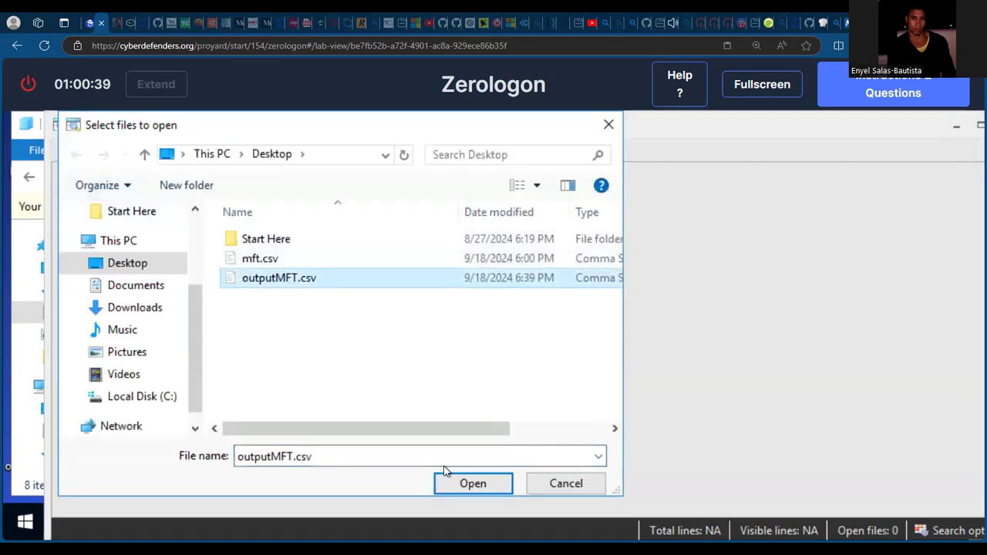
left_click(467, 482)
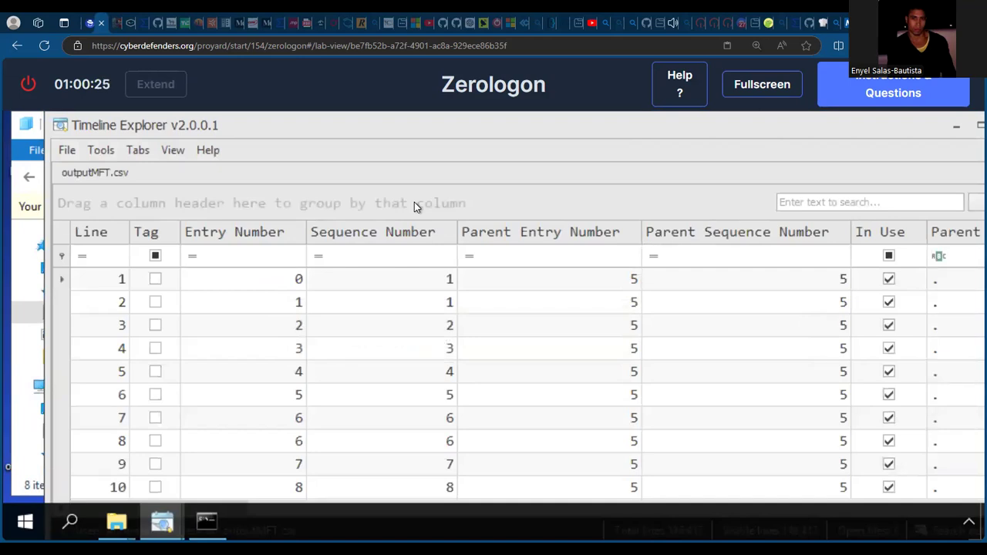
double_click(441, 133)
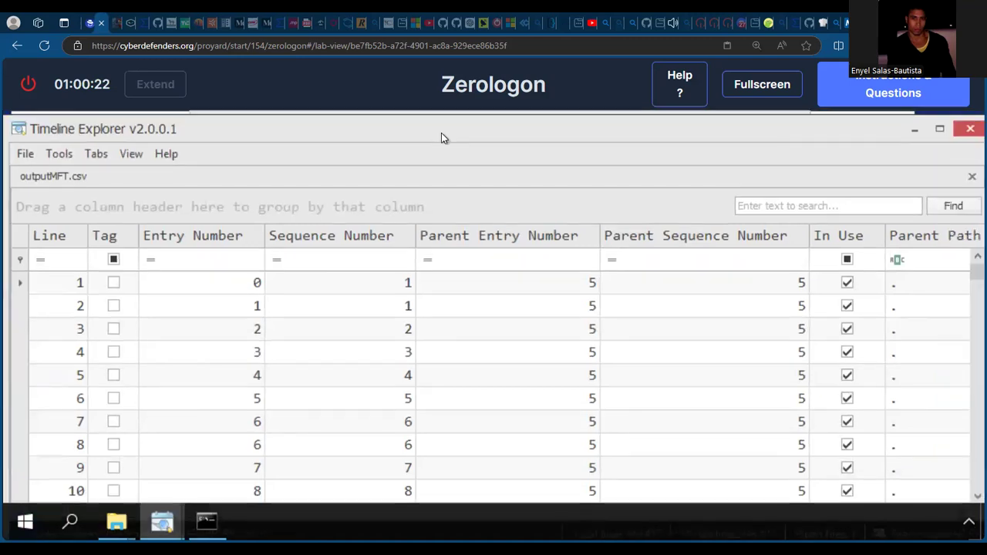
left_click_drag(533, 129, 542, 138)
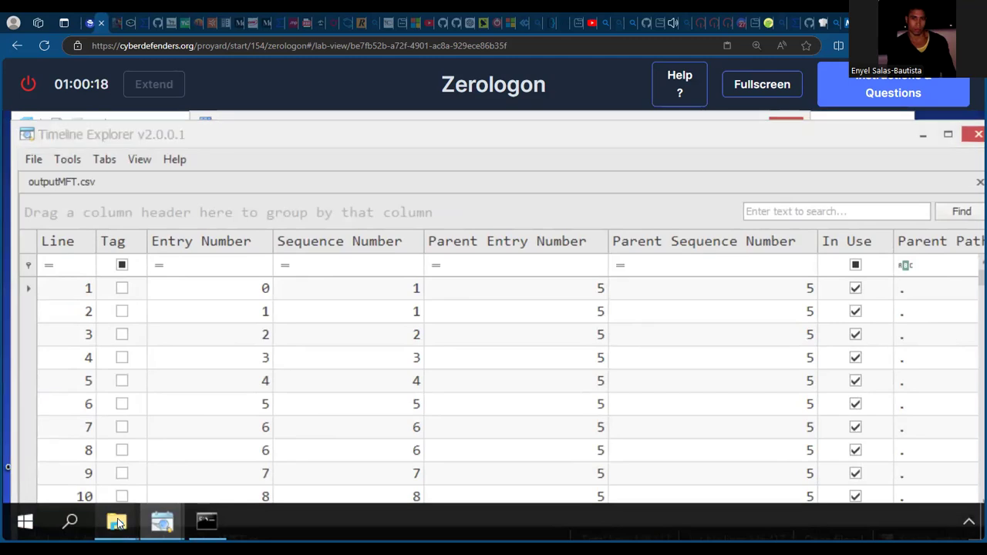
Switch to the FIN-PC artifacts folder in File Explorer and search it for ".zip"
mouse_move(117, 522)
left_click(264, 453)
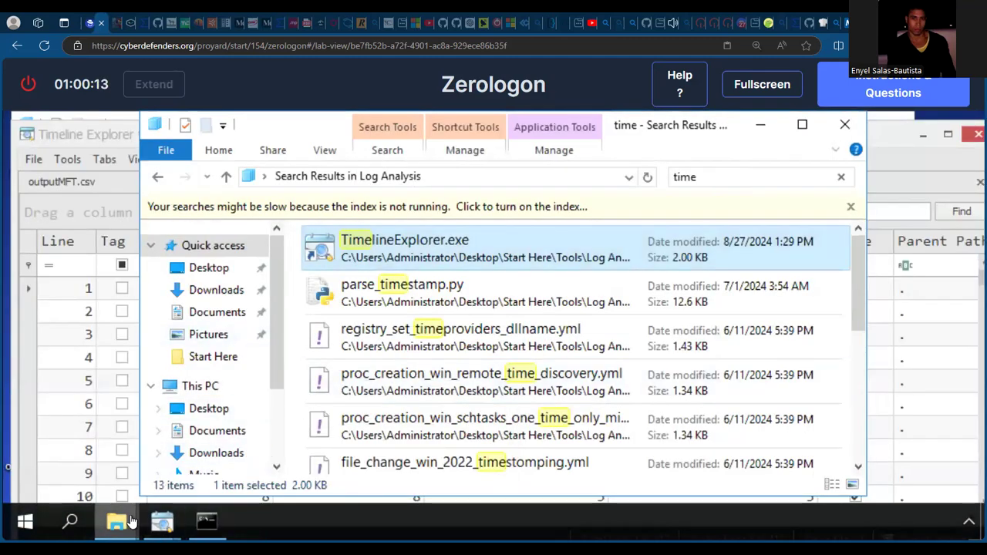
mouse_move(117, 522)
left_click(97, 468)
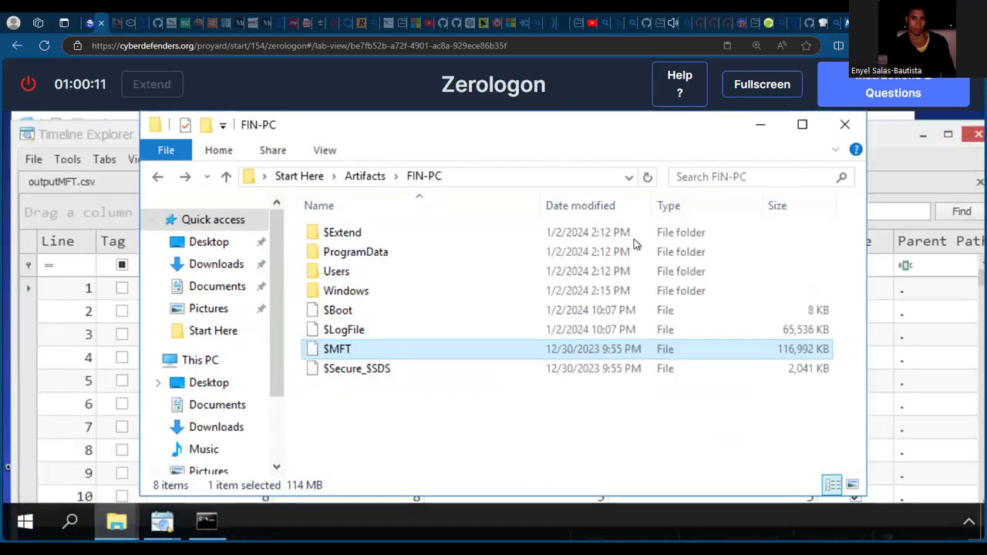
left_click(713, 176)
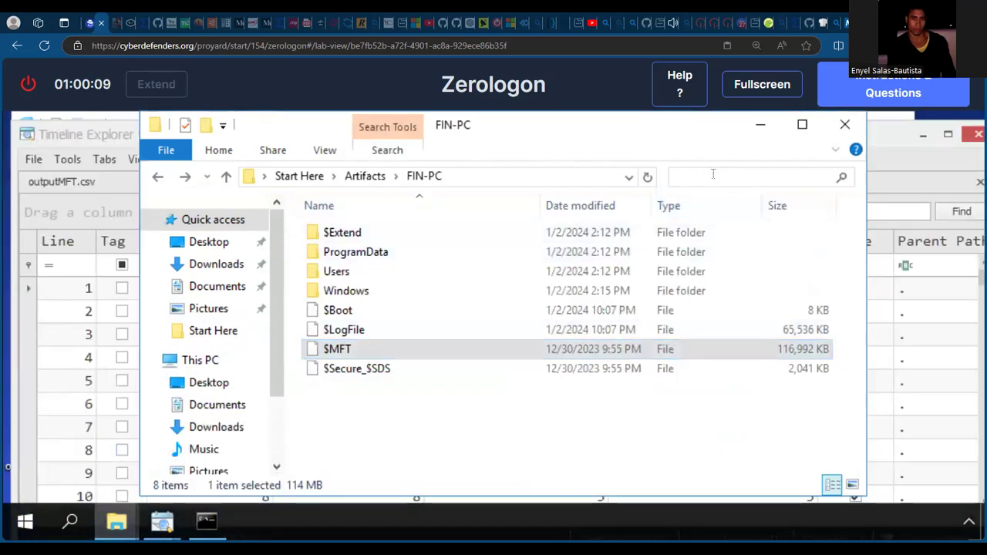
type(".")
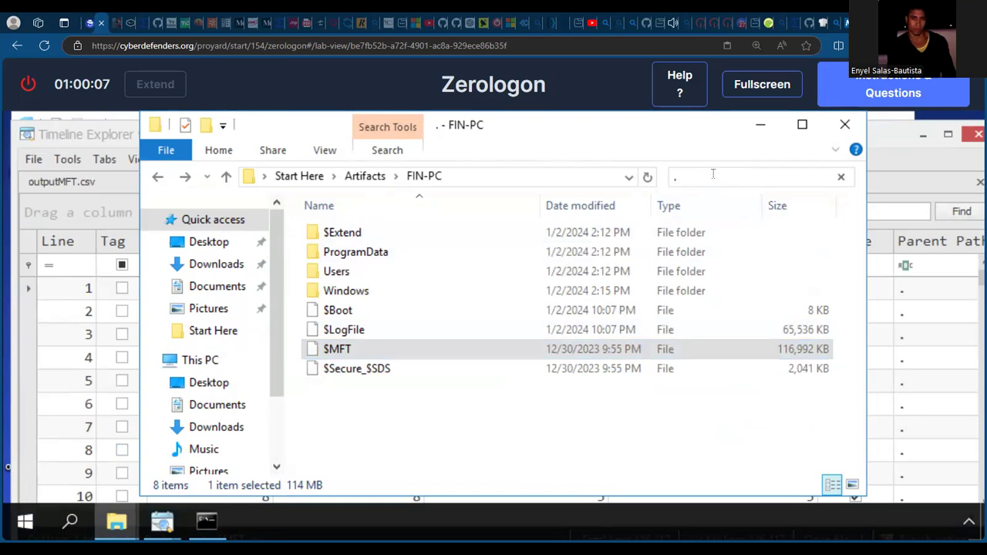
type("zip")
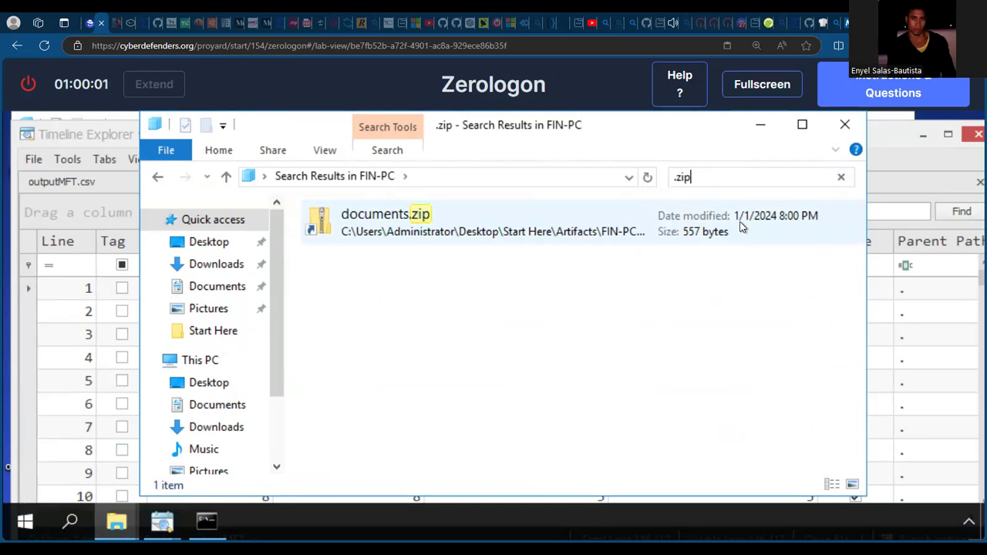
Look through the commands available for the documents.zip search result without running any
right_click(802, 222)
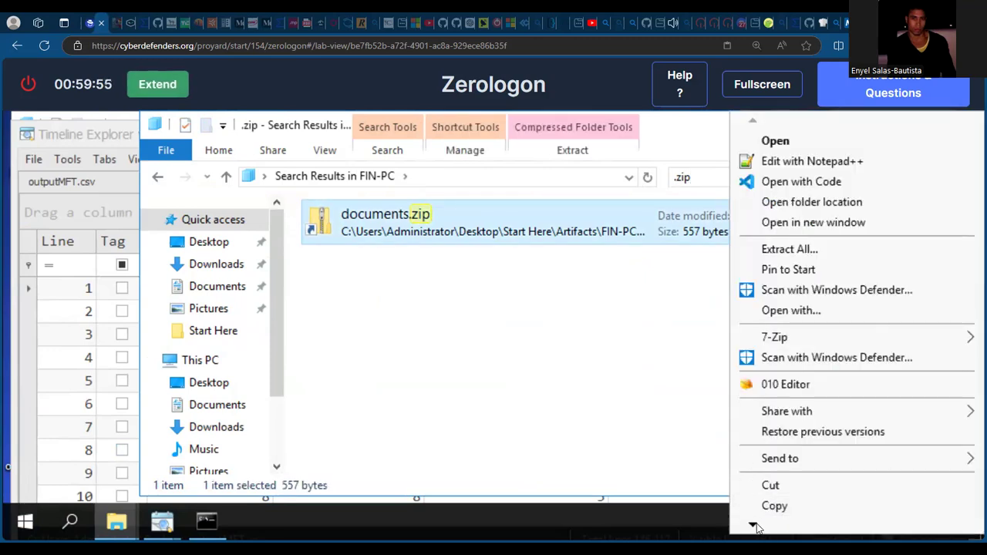
mouse_move(755, 527)
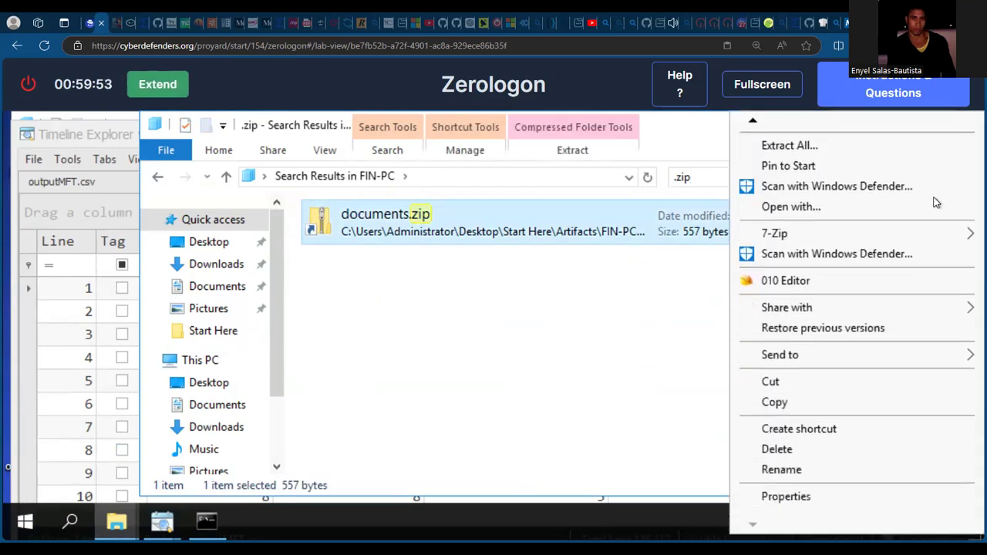
left_click(516, 320)
Return to the outputMFT.csv grid in Timeline Explorer, look at its next rows and display the browser in full screen
left_click(885, 167)
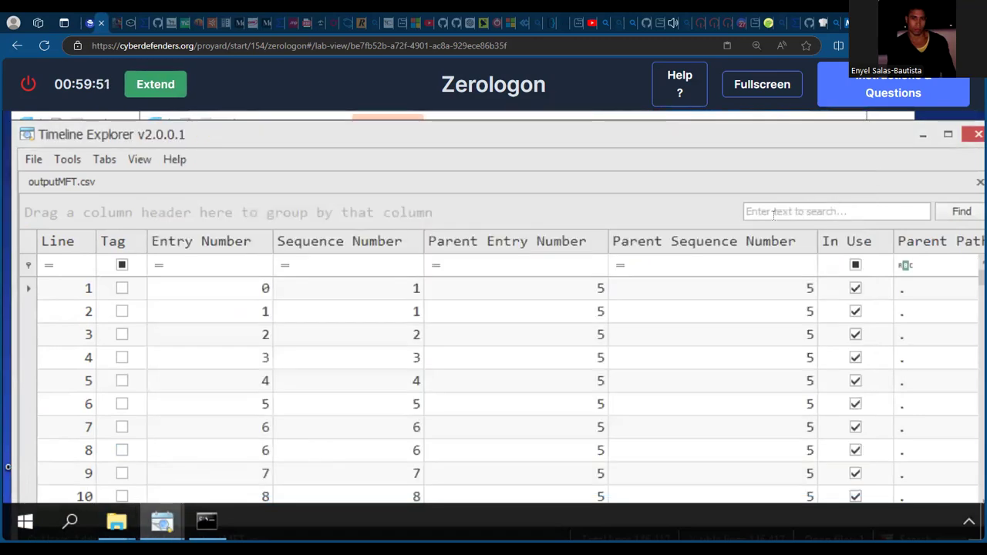
double_click(428, 133)
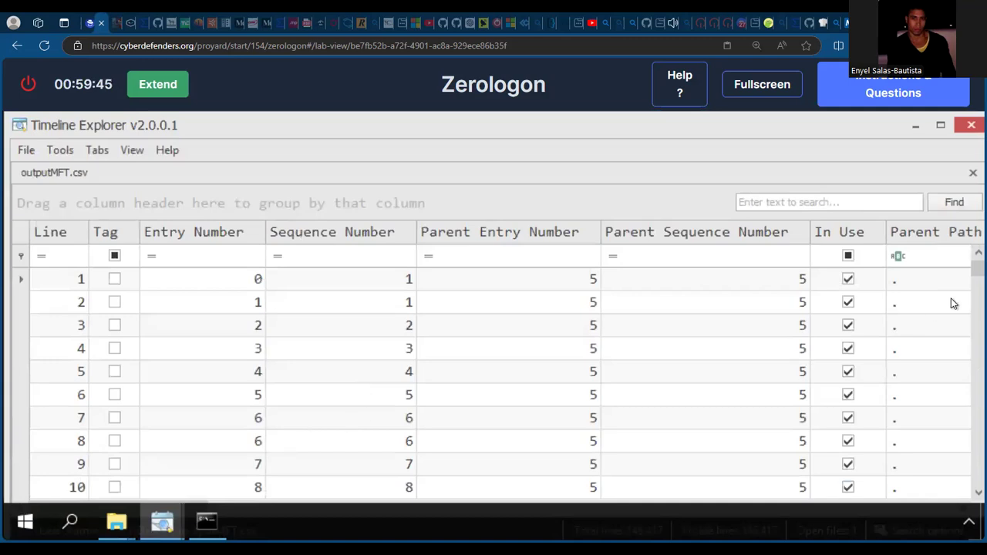
left_click(971, 492)
scroll(969, 496, "down", 4)
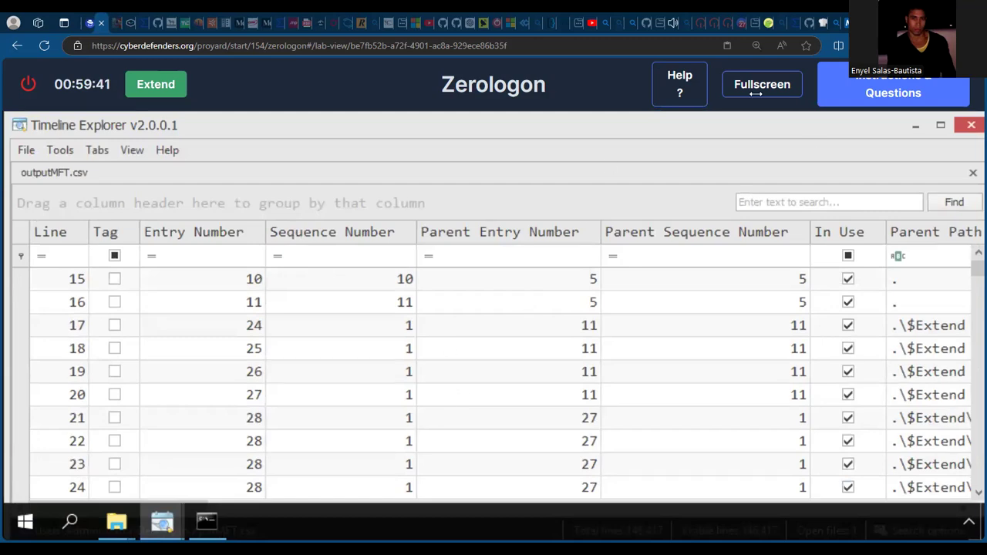
key("F11")
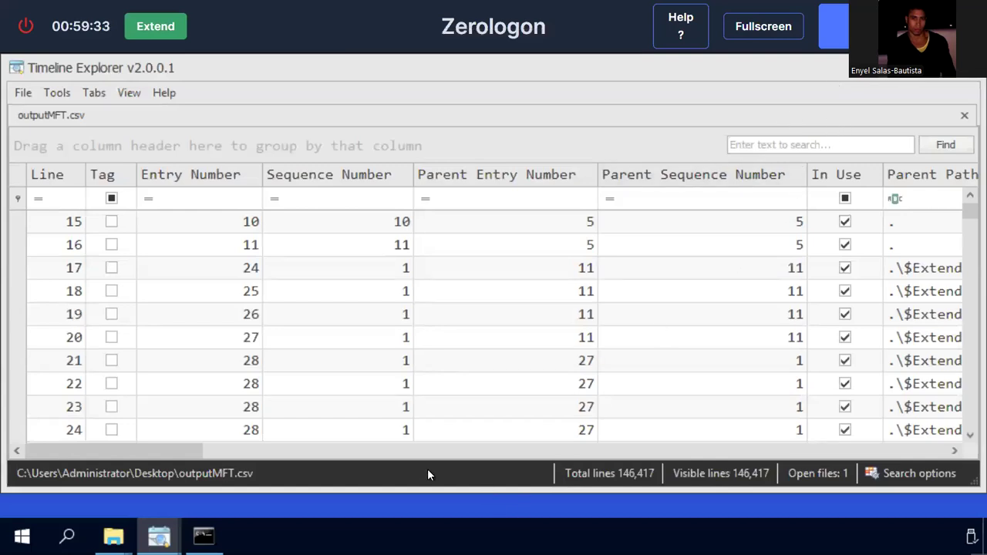
Filter the Created0x10 column to the date 2024-01-01
left_click_drag(189, 445, 544, 451)
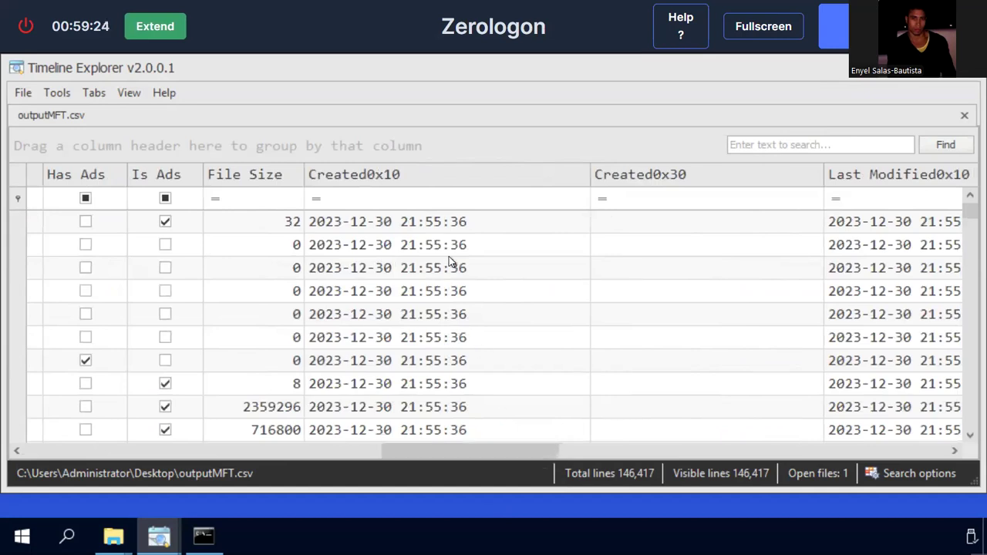
left_click(447, 197)
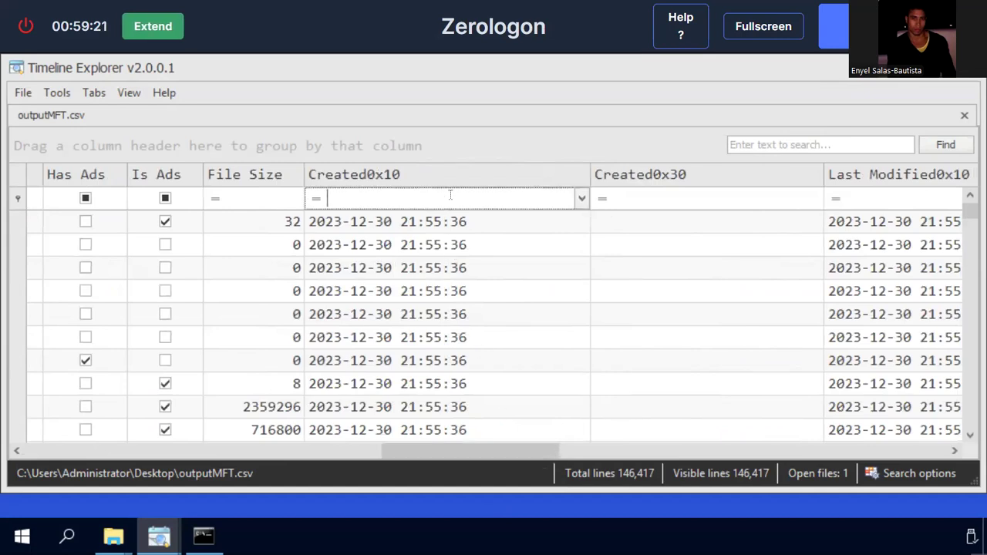
type("0/18/202")
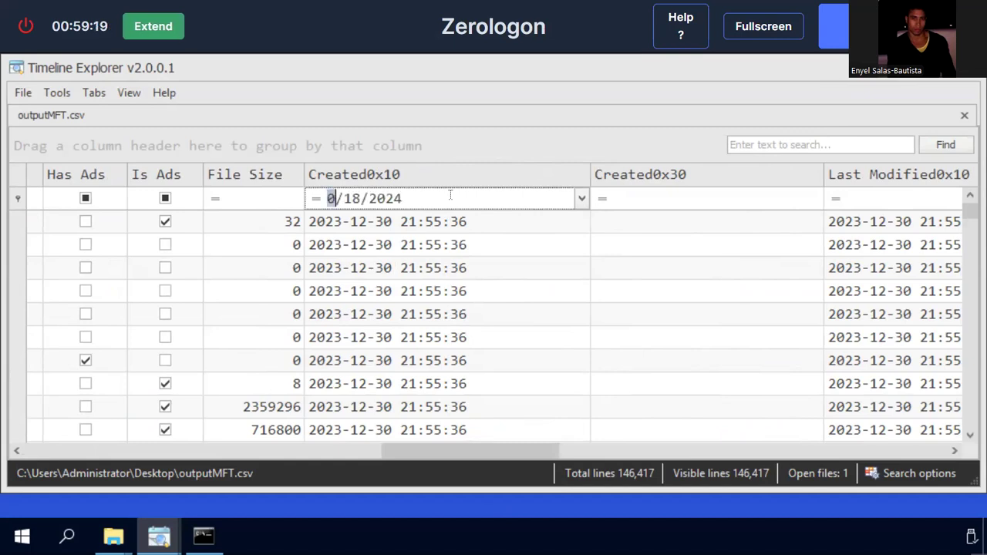
type("4")
type("1")
key("Right")
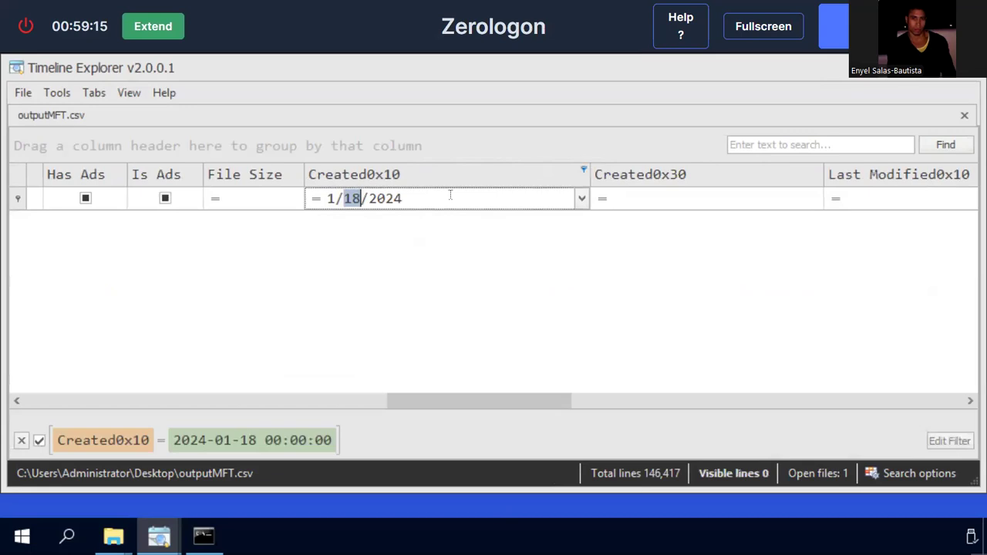
type("1")
key("Return")
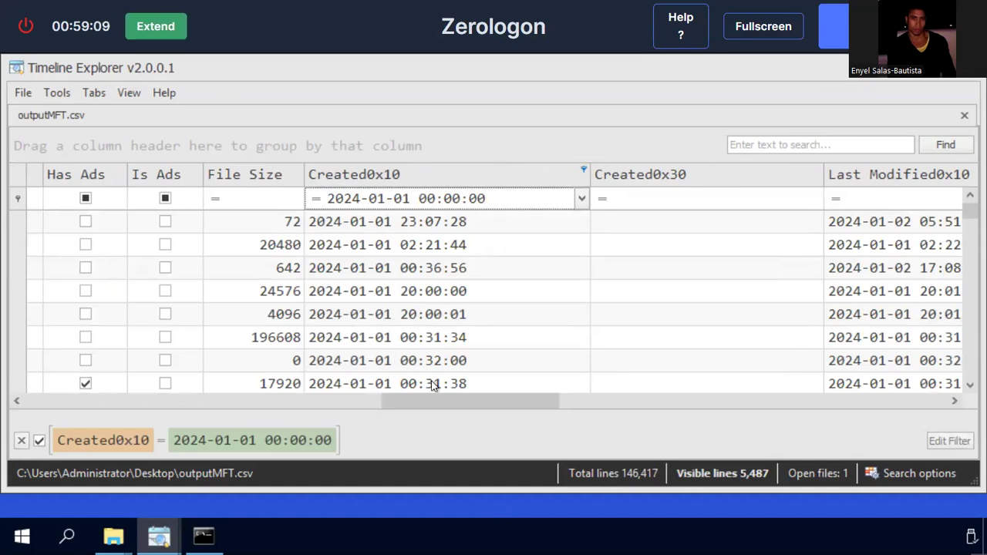
Narrow the Created0x30 column and examine the remaining columns of the filtered entries
left_click_drag(452, 402, 499, 401)
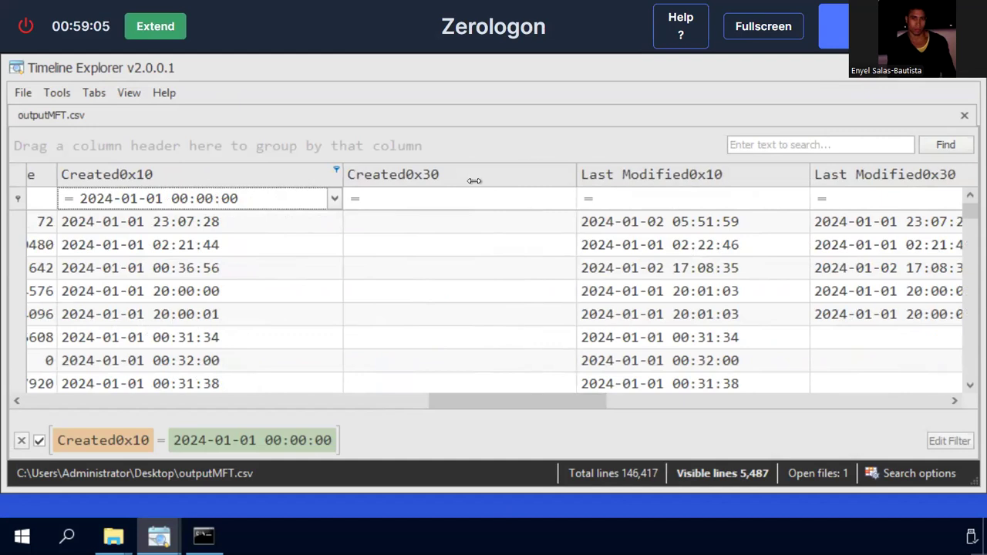
left_click_drag(474, 181, 472, 181)
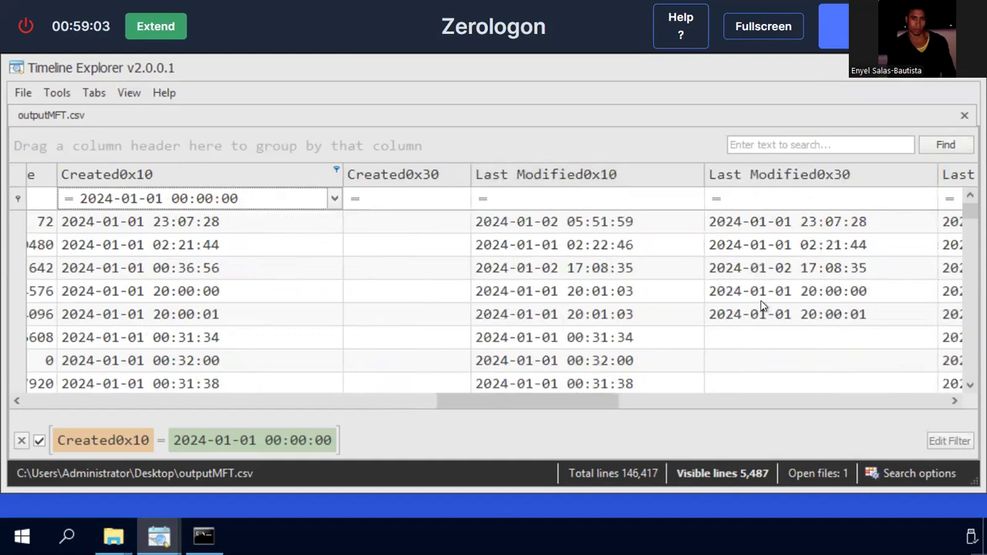
left_click_drag(543, 403, 778, 424)
left_click_drag(660, 431, 427, 391)
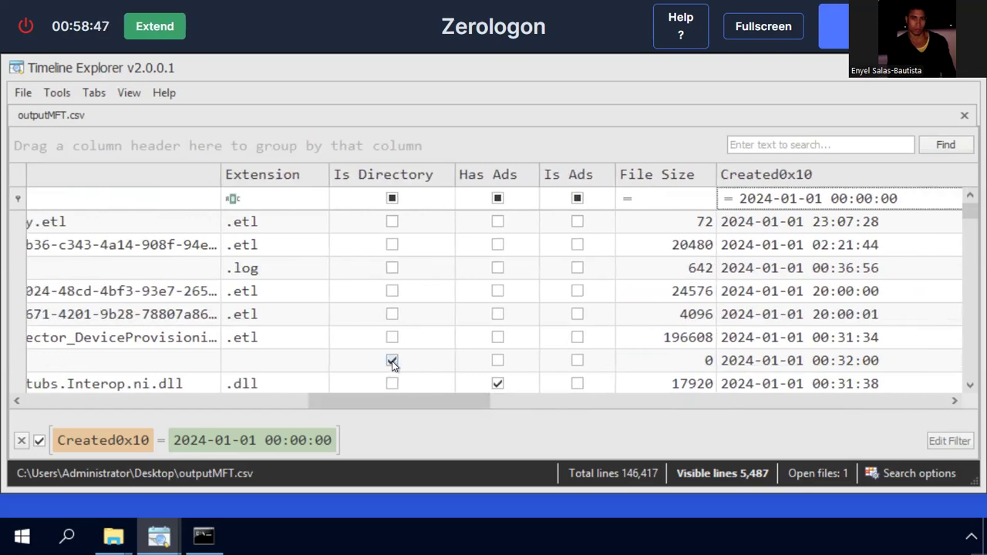
left_click_drag(405, 403, 297, 412)
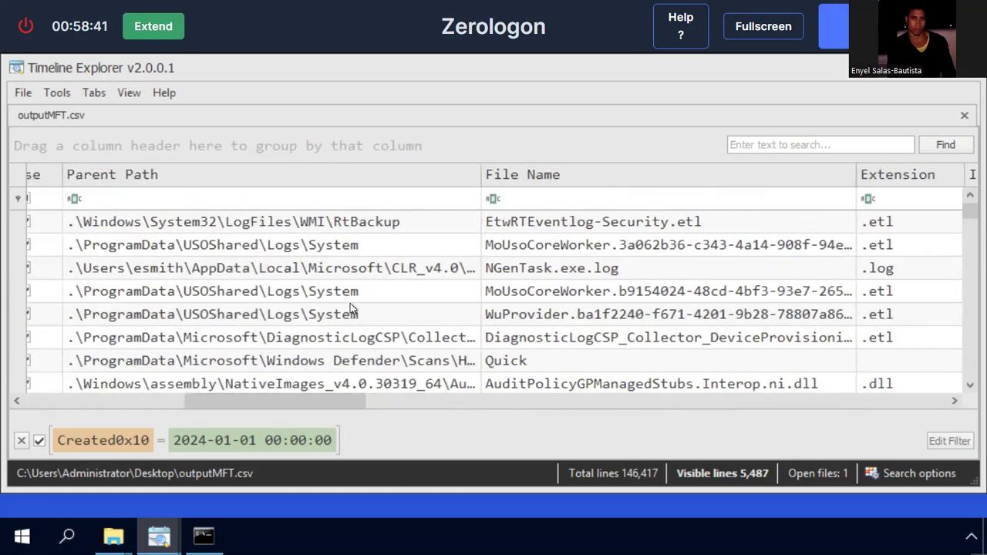
left_click(186, 195)
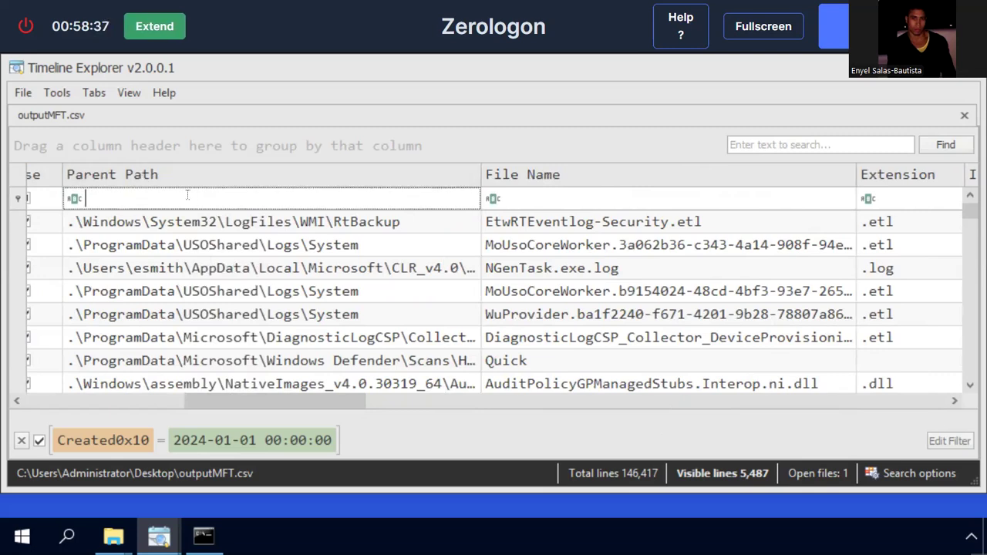
type("esmith")
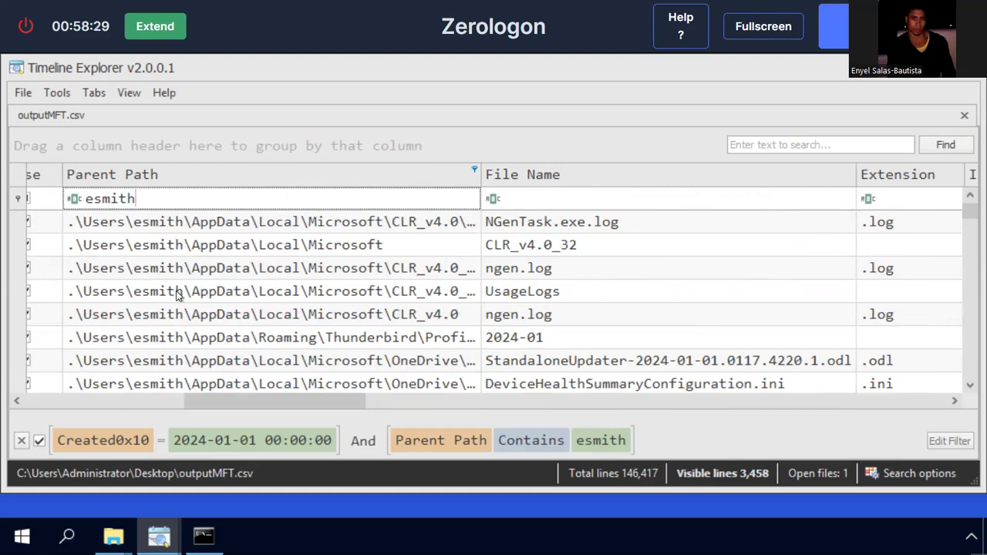
mouse_move(304, 403)
left_mouse_down()
mouse_move(324, 403)
mouse_move(276, 402)
mouse_move(318, 408)
left_mouse_up()
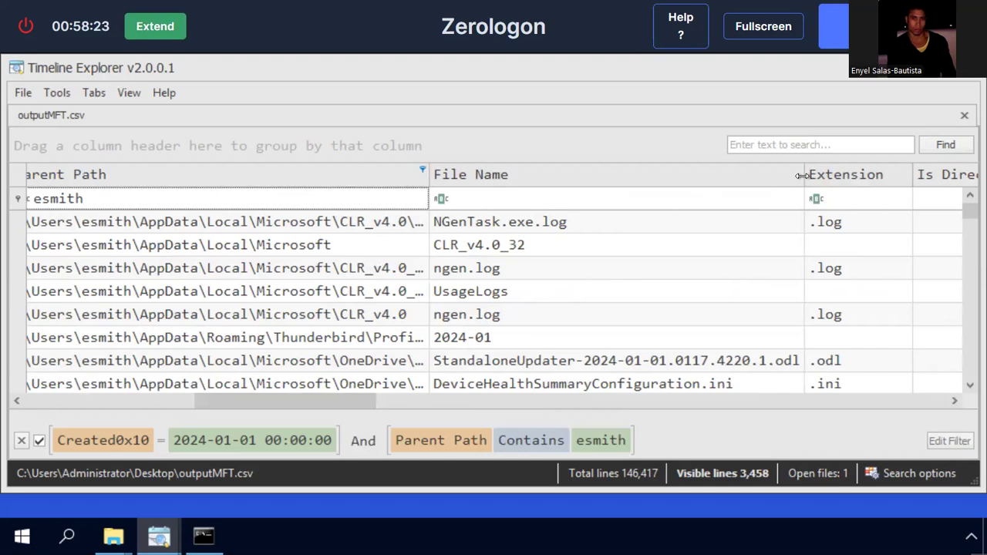
Narrow the File Name column and examine the paths, file names and extensions of the filtered esmith entries
left_click_drag(801, 176, 608, 182)
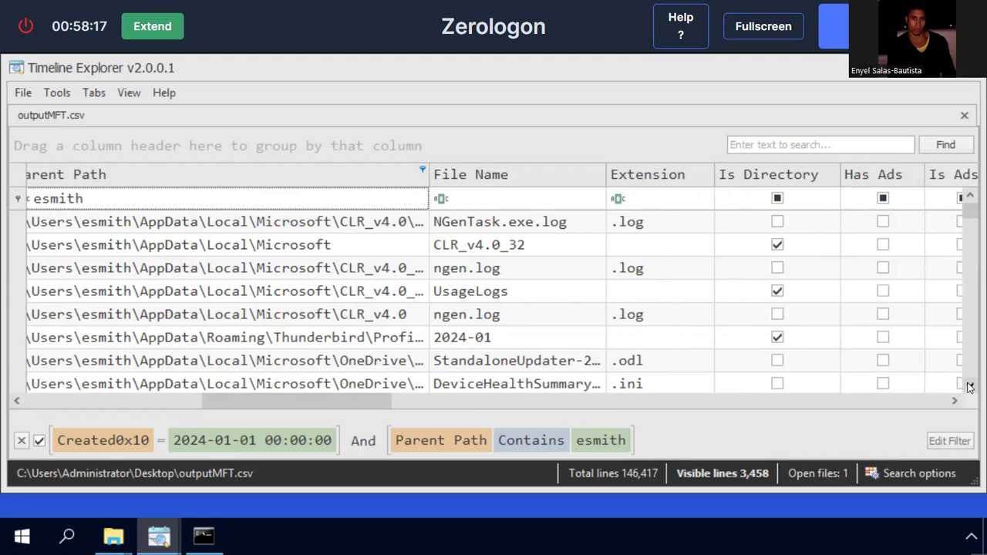
scroll(969, 387, "down", 3)
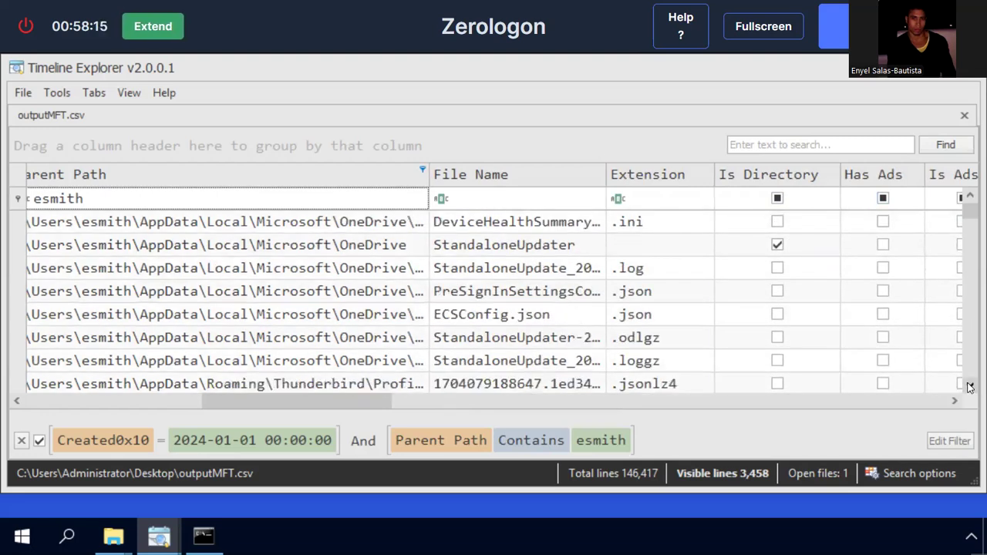
scroll(969, 388, "down", 6)
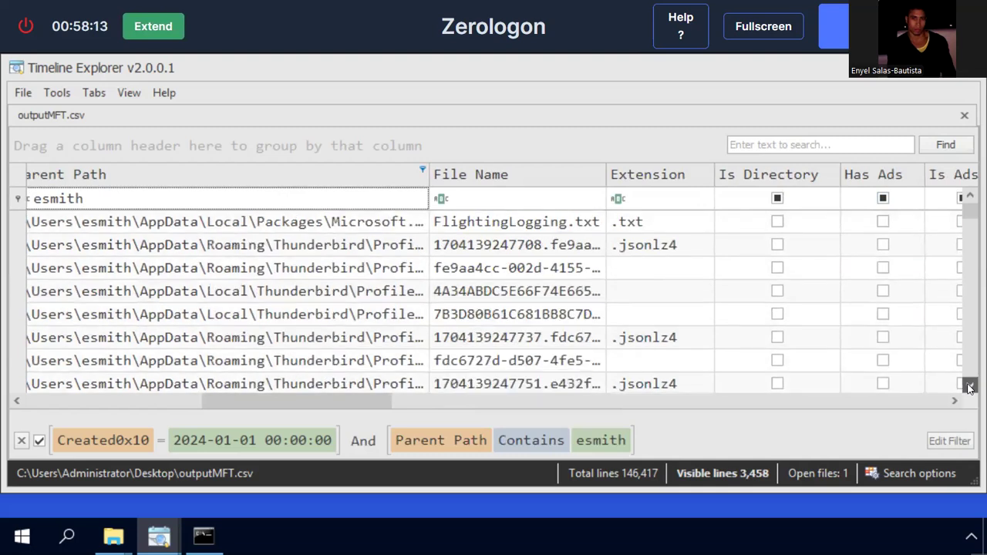
scroll(969, 387, "down", 3)
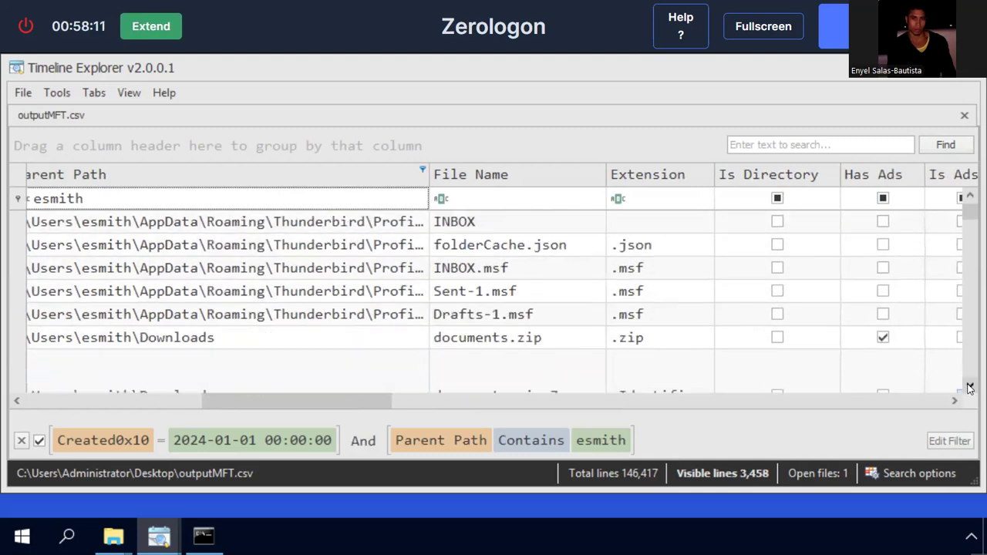
scroll(970, 387, "down", 6)
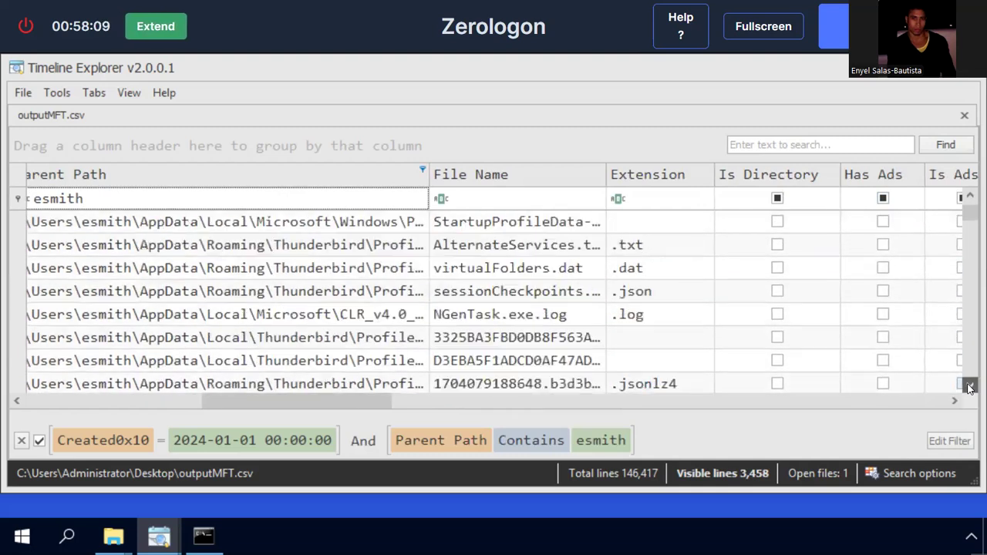
scroll(970, 387, "down", 4)
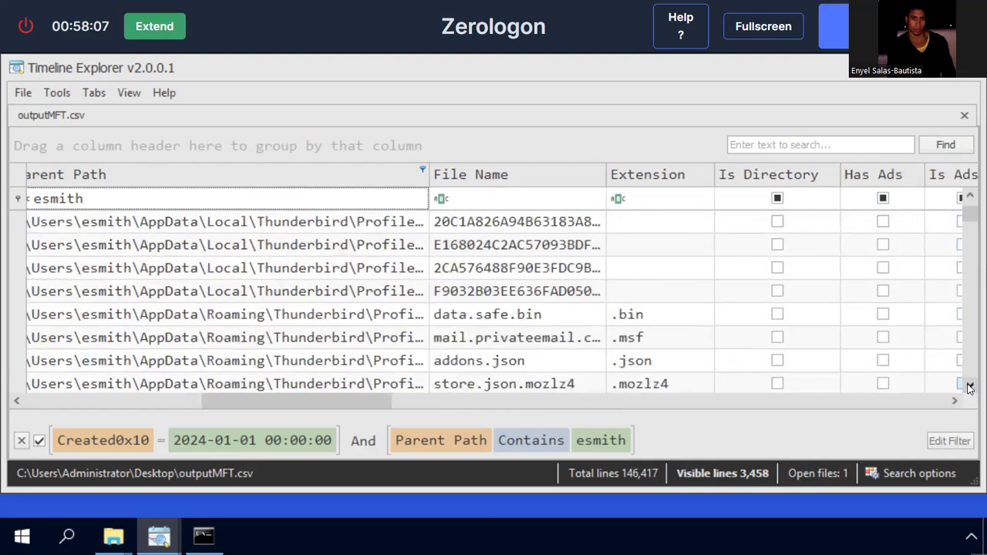
scroll(969, 387, "down", 4)
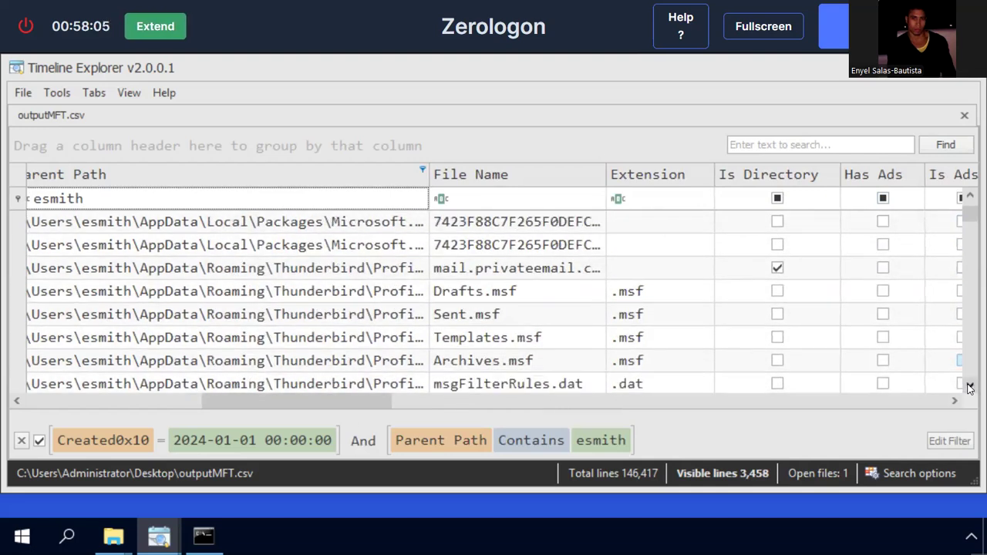
scroll(969, 387, "down", 4)
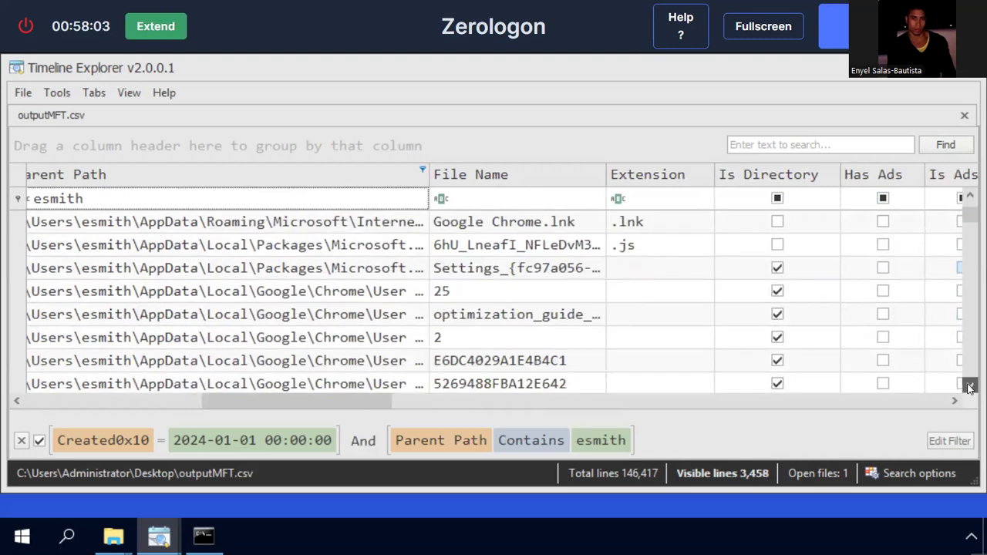
scroll(969, 387, "down", 4)
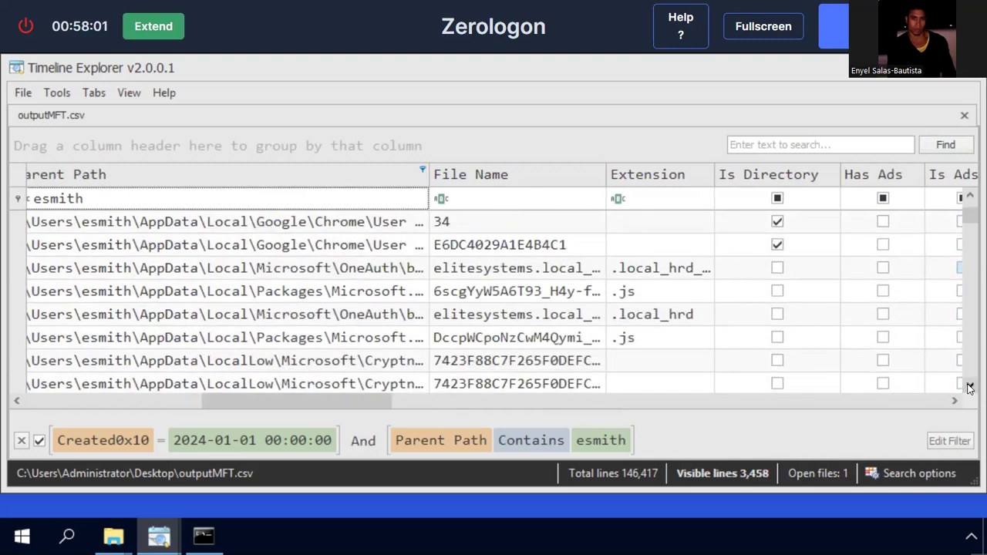
scroll(969, 387, "down", 2)
scroll(970, 387, "down", 8)
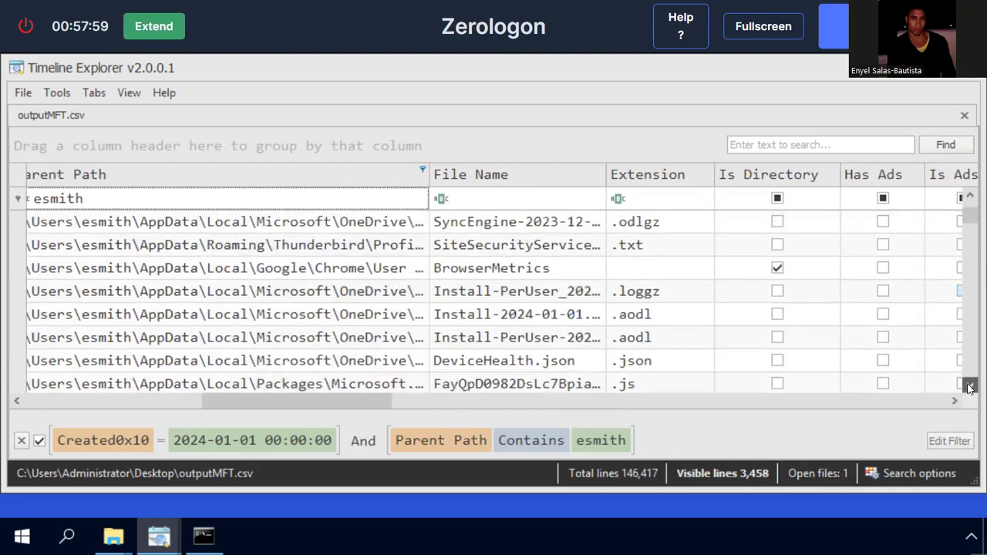
scroll(970, 387, "down", 3)
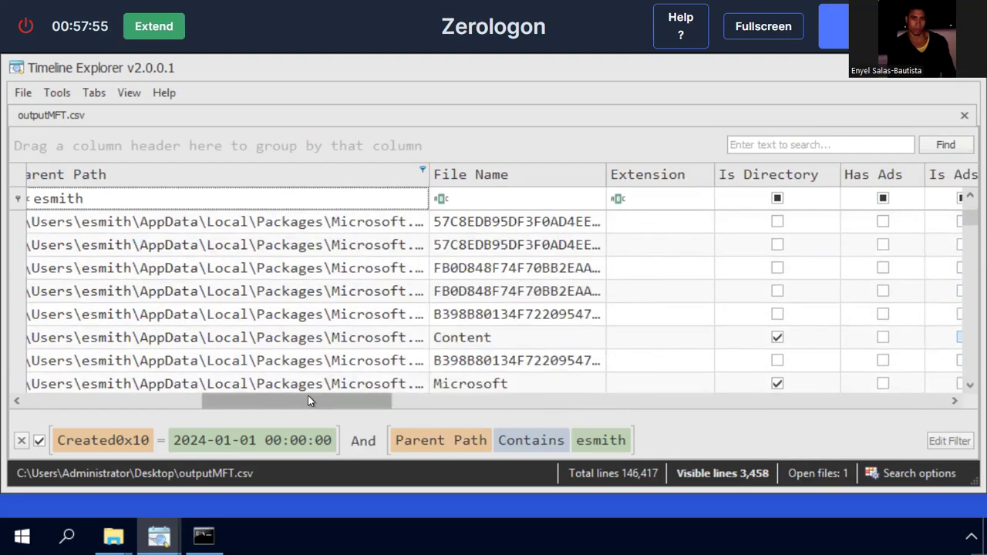
Sort the filtered entries by Created0x10 in descending order
left_click_drag(309, 399, 398, 409)
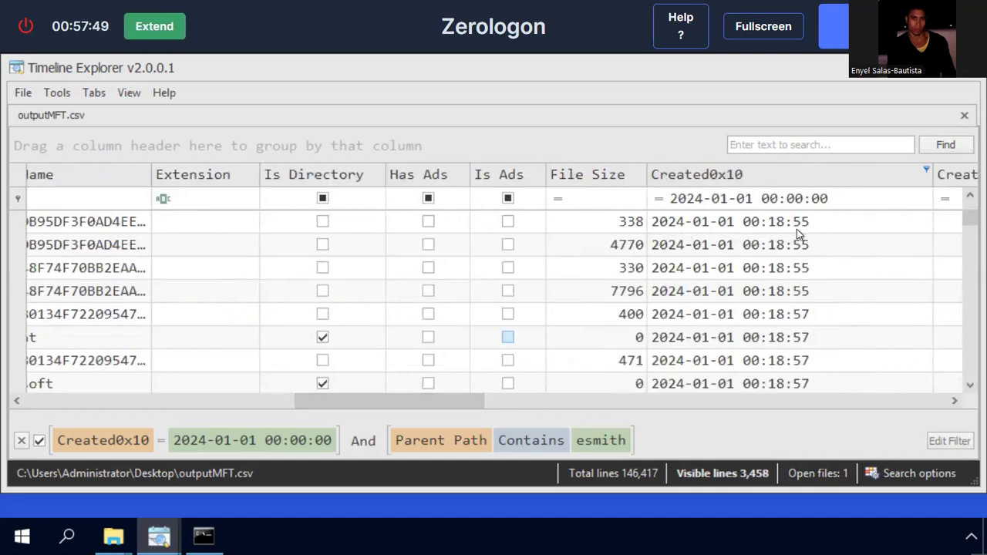
left_click(784, 199)
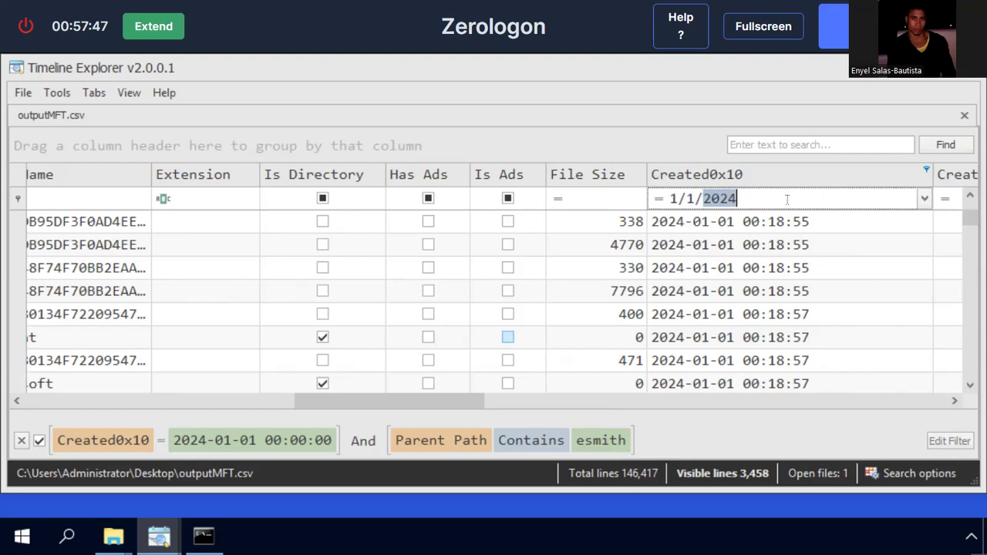
left_click(777, 173)
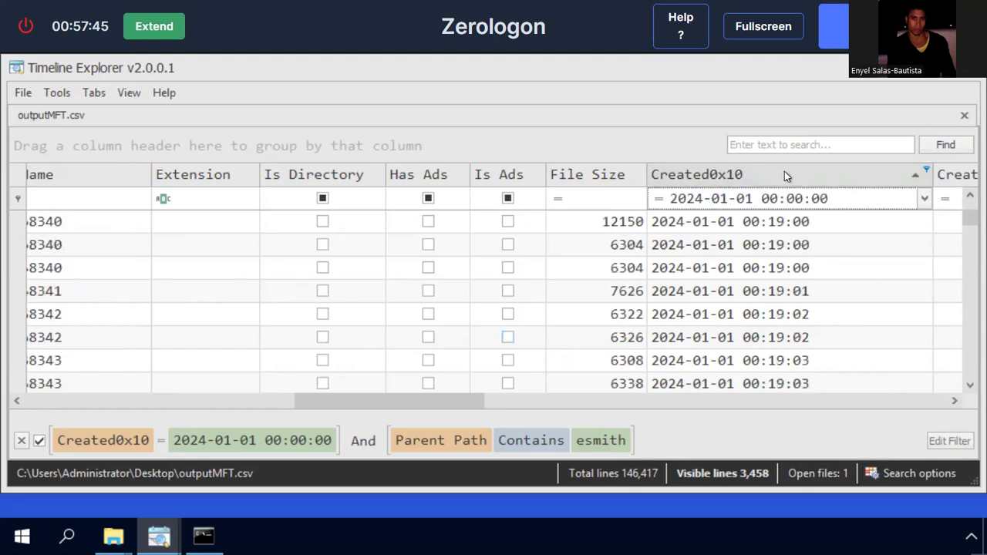
left_click(784, 171)
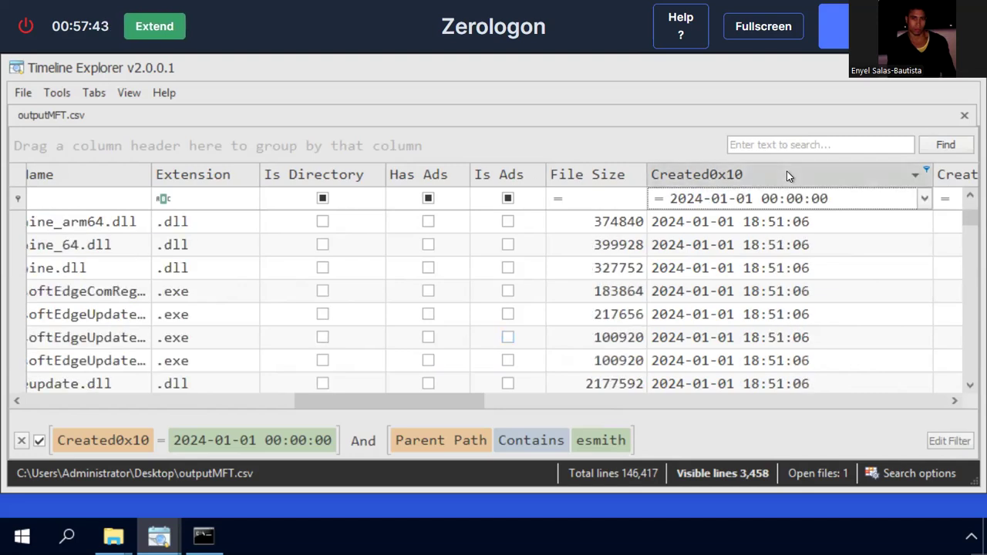
left_click(786, 171)
left_click(787, 172)
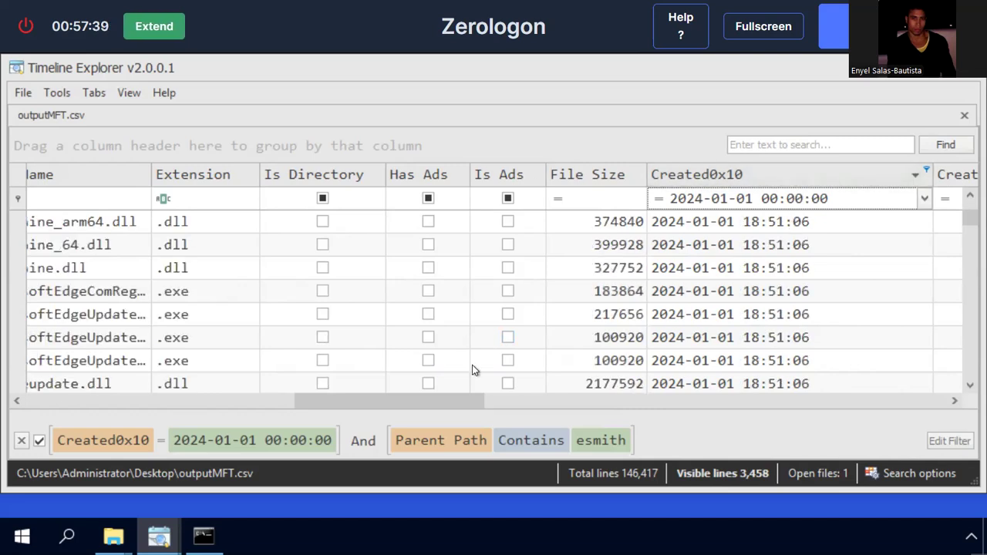
Sort the filtered entries by File Name in descending order
left_click_drag(434, 403, 381, 411)
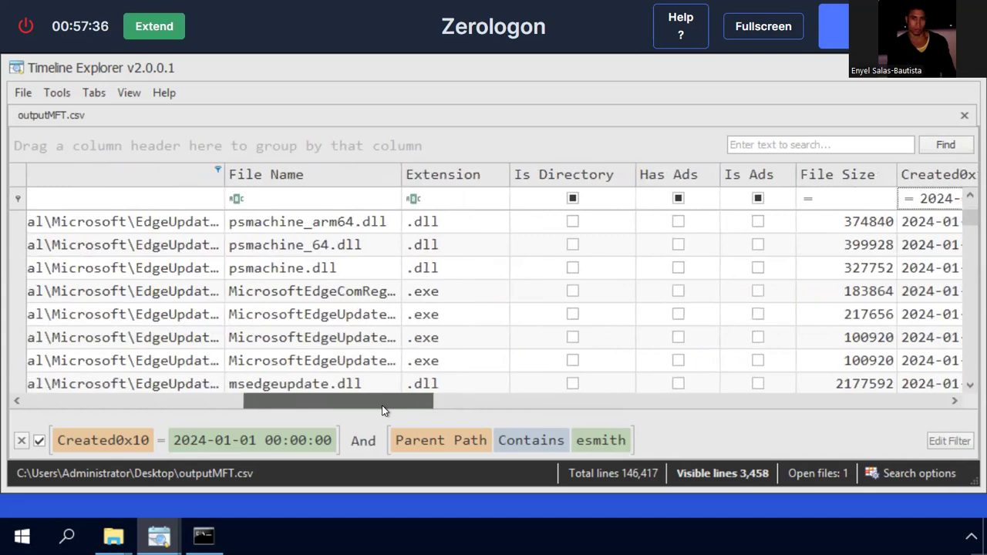
left_click(397, 178)
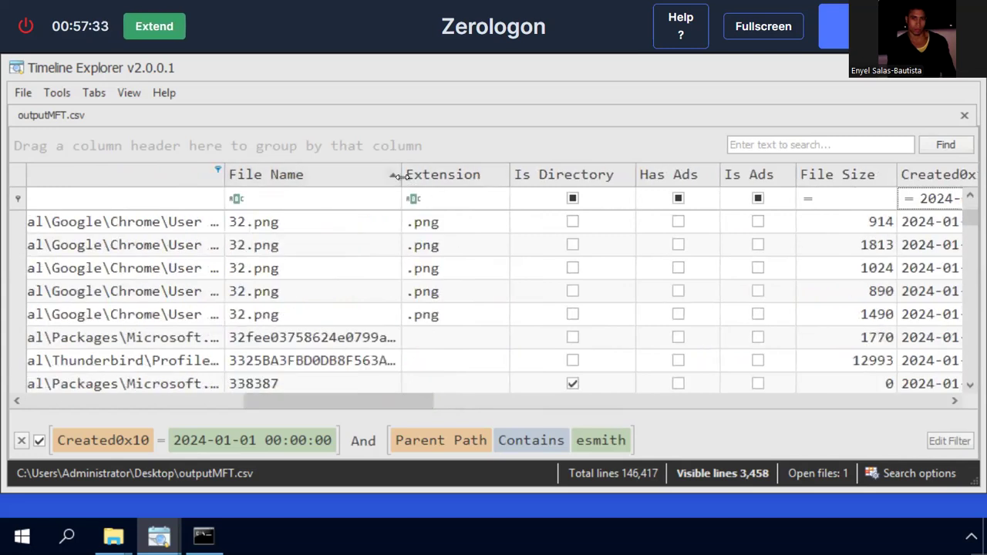
left_click(398, 176)
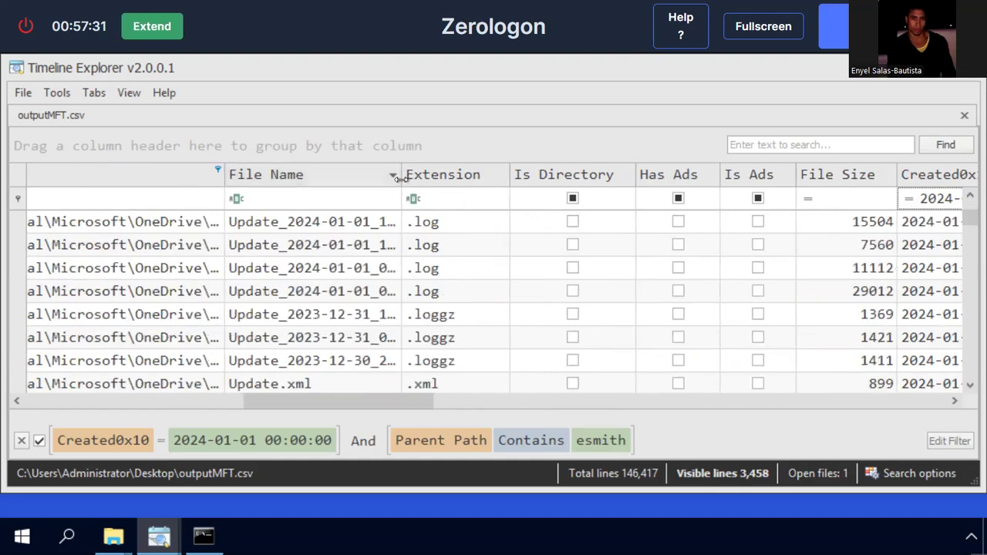
Widen the File Name column slightly and return to sorting the entries by Created0x10, newest first
left_click_drag(400, 178, 436, 180)
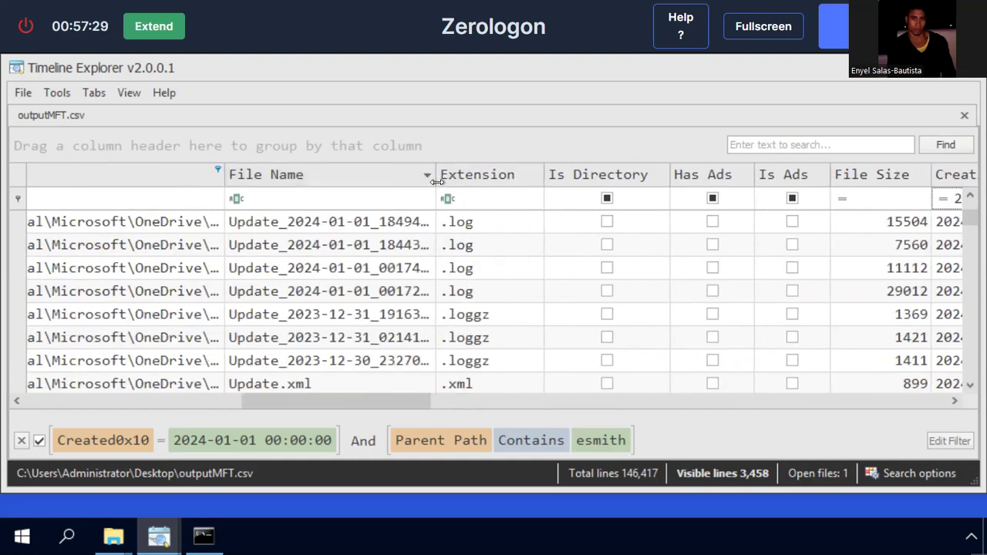
left_click(949, 178)
left_click(948, 177)
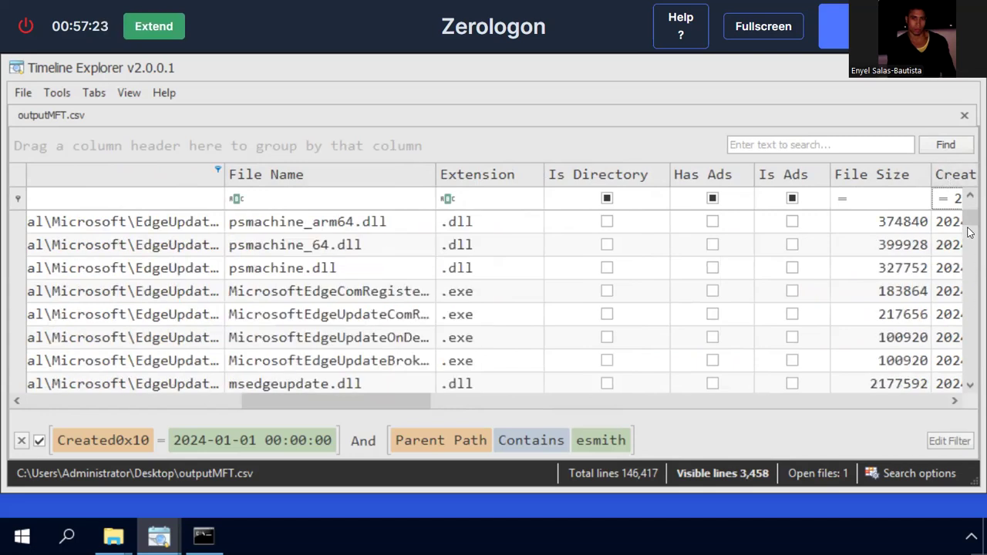
Look through the file names and extensions of the most recently created entries
left_click_drag(969, 222, 970, 233)
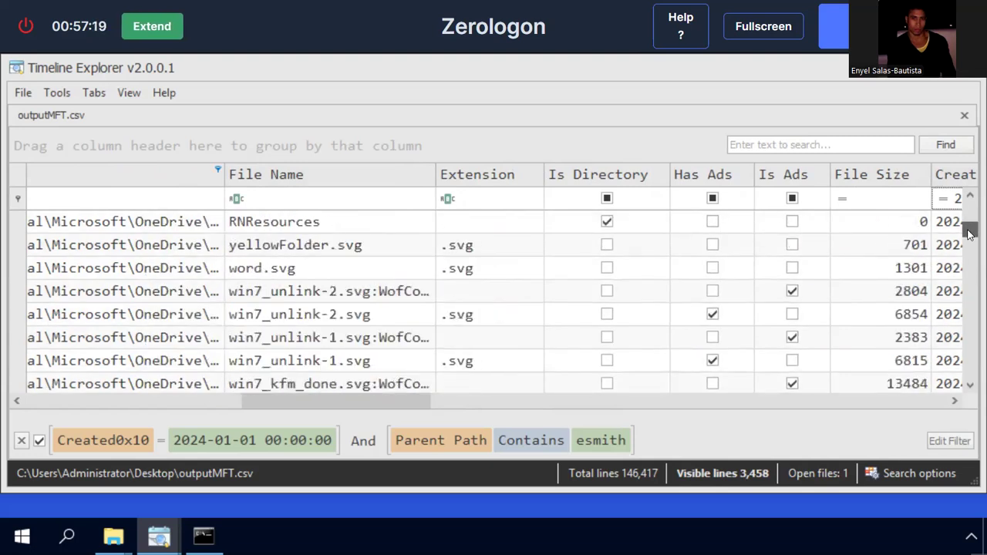
left_click_drag(969, 235, 970, 242)
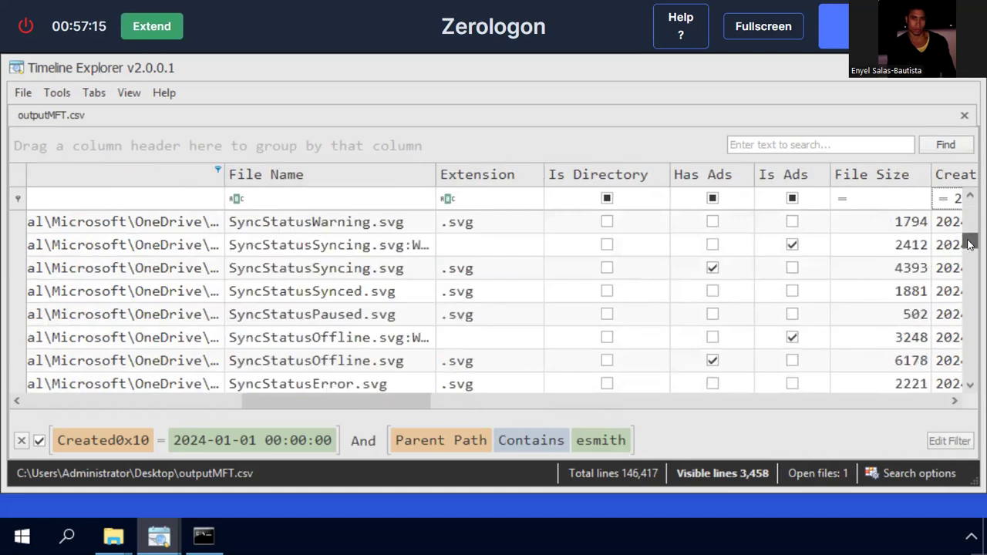
left_click_drag(970, 388, 970, 388)
Follow the Created0x10 timestamps from the latest entries down to those from the early hours of 2024-01-01
left_click_drag(408, 400, 494, 400)
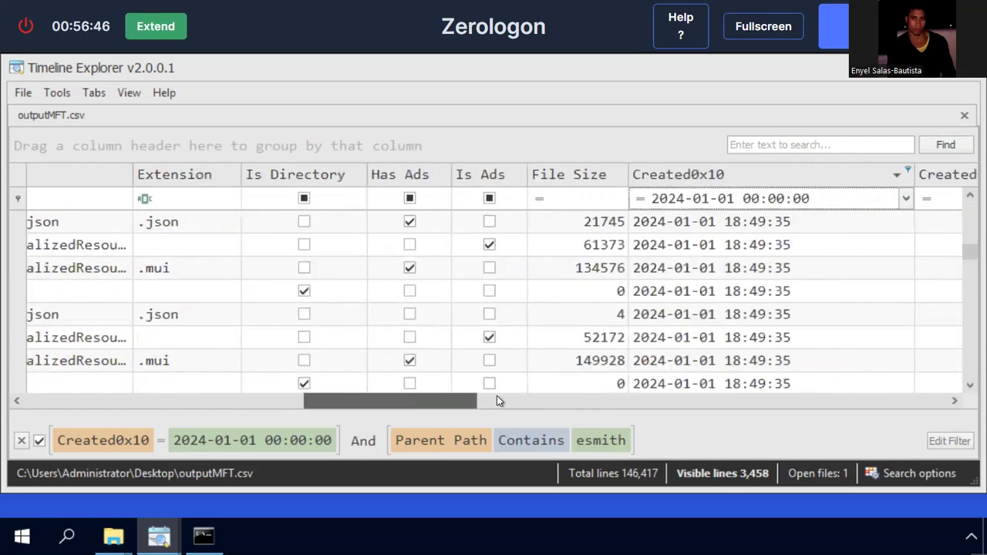
left_click(497, 400)
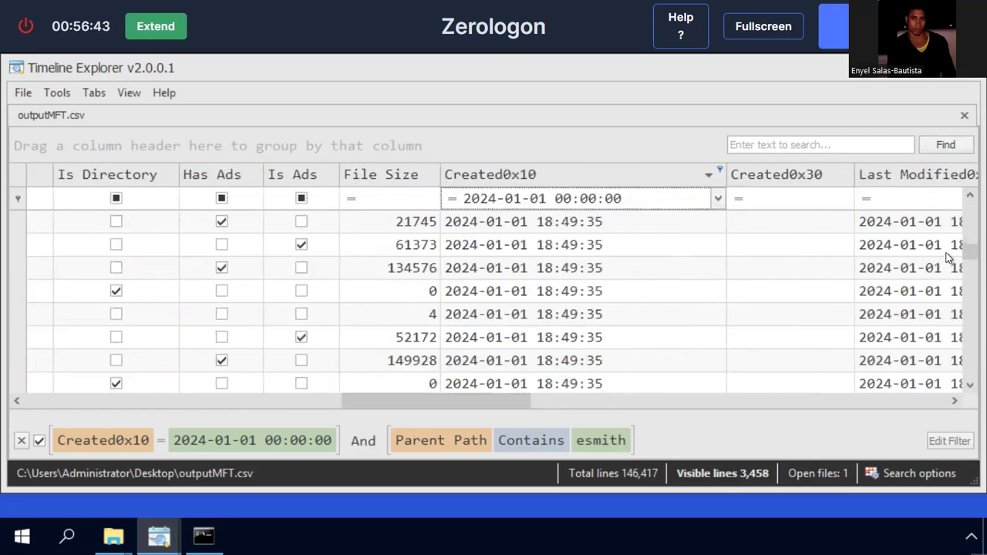
left_click_drag(969, 248, 970, 296)
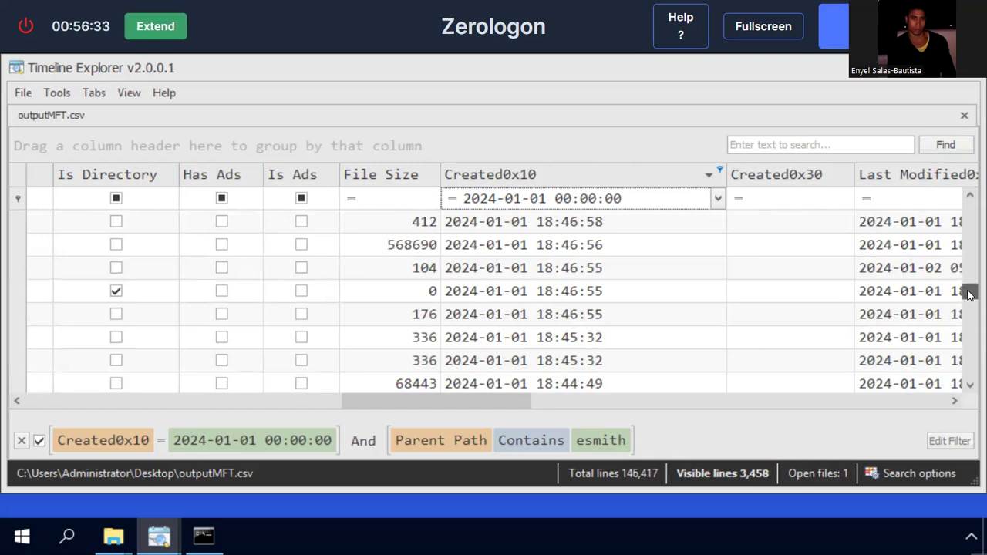
left_click_drag(970, 294, 969, 297)
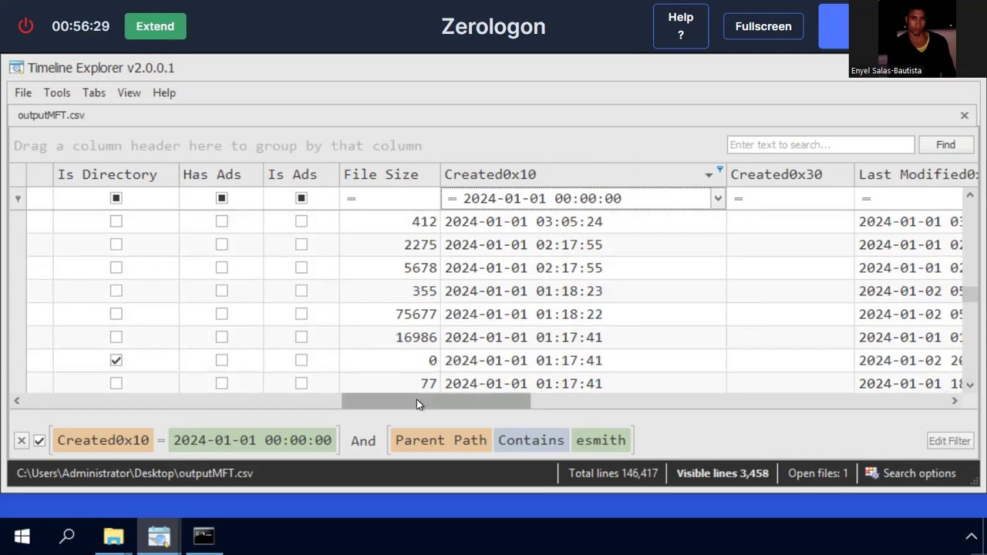
Examine the Created0x10 and Last Modified0x10 timestamps of the entries created shortly after midnight on 2024-01-01
left_click_drag(417, 400, 443, 406)
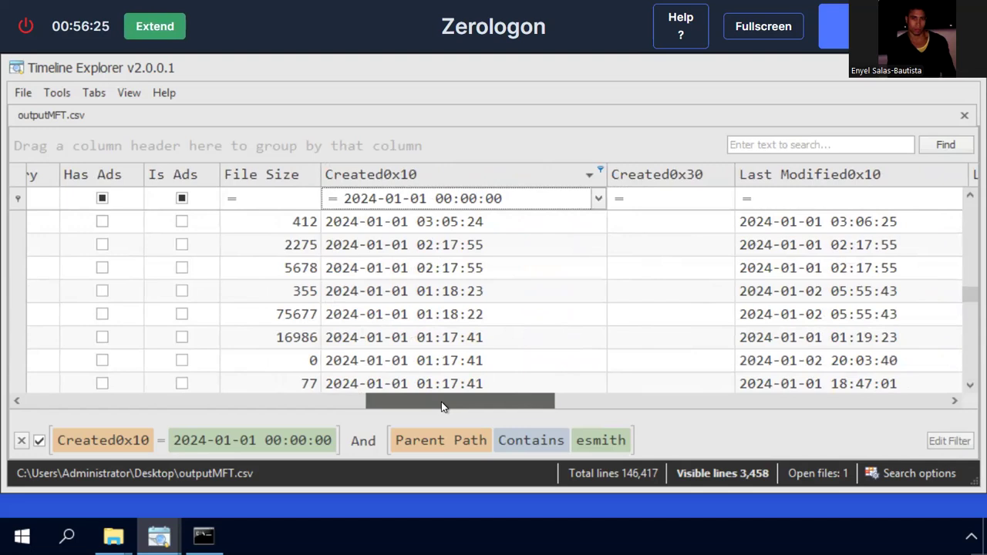
left_click_drag(443, 406, 450, 397)
left_click(970, 387)
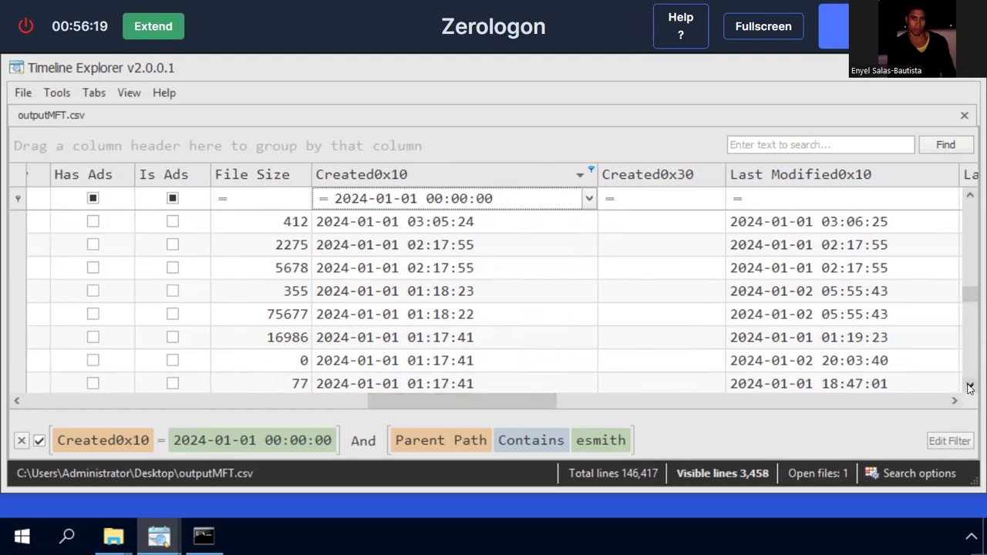
left_click(970, 385)
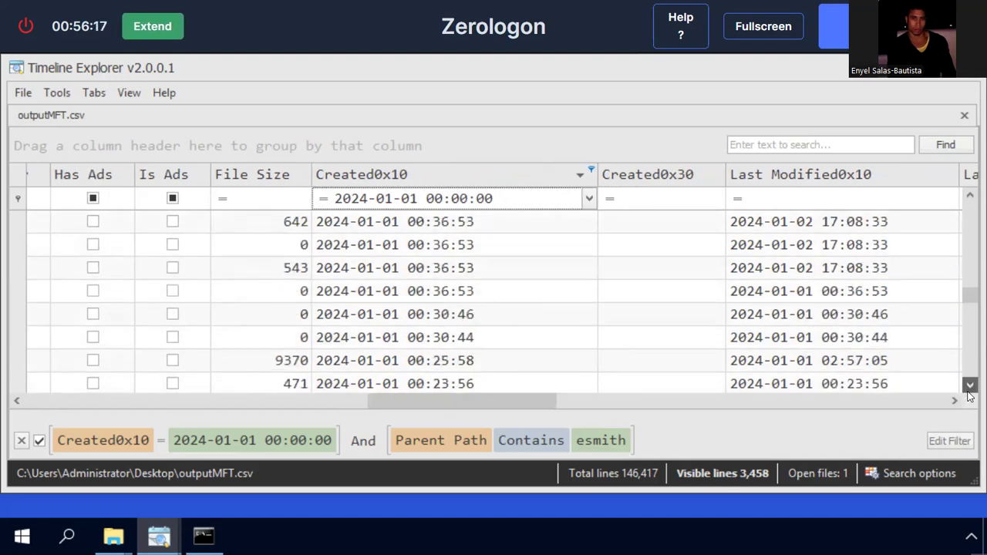
left_click(969, 386)
left_click(970, 385)
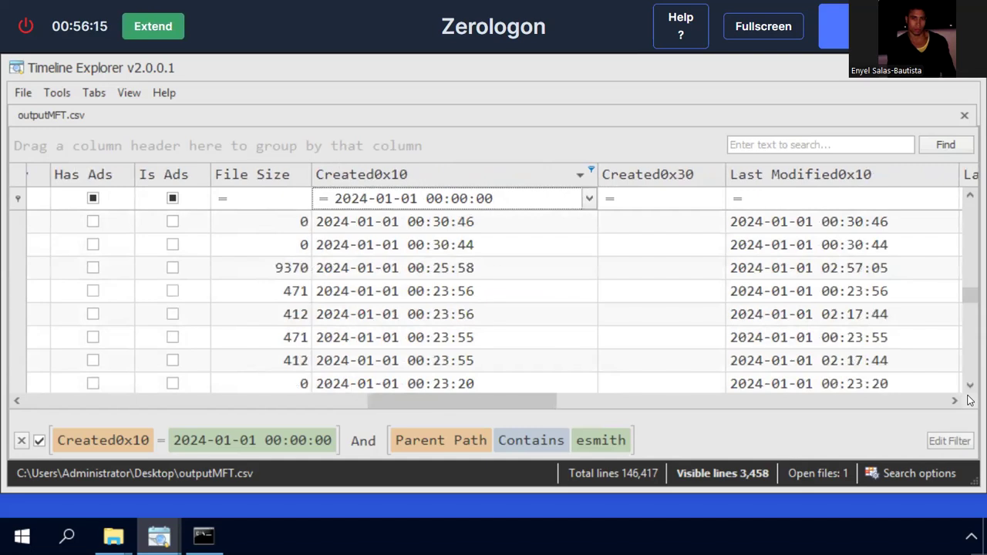
left_click(969, 388)
left_click(969, 388)
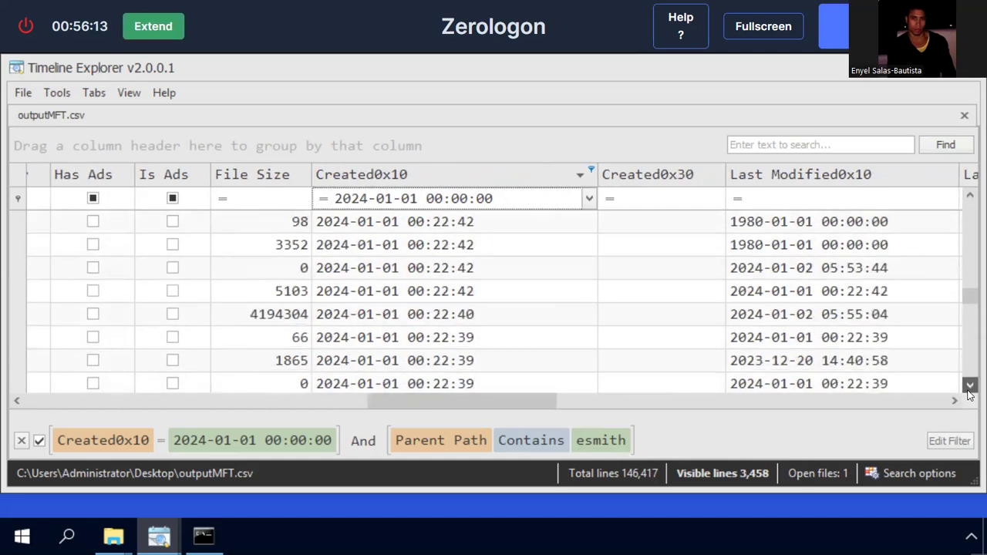
left_click(970, 385)
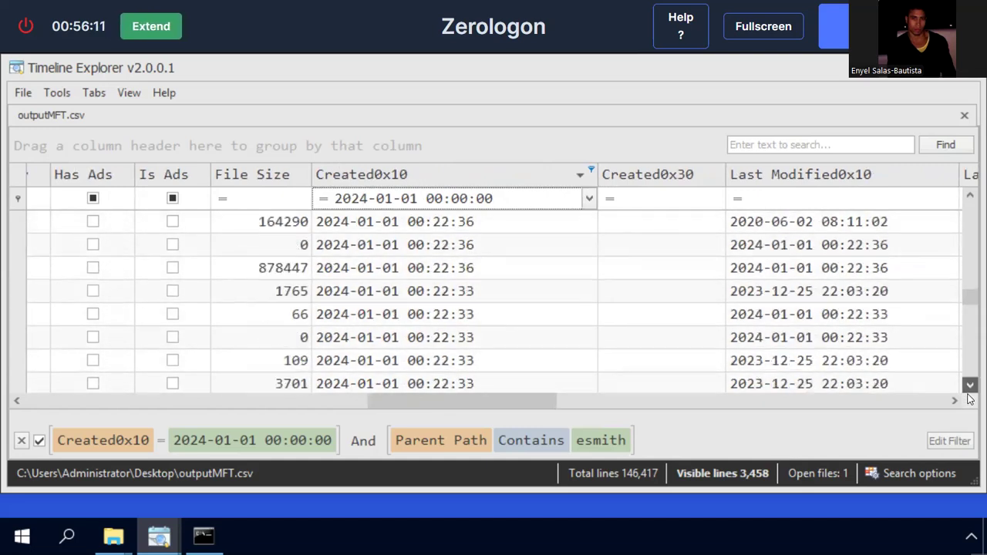
left_click(969, 387)
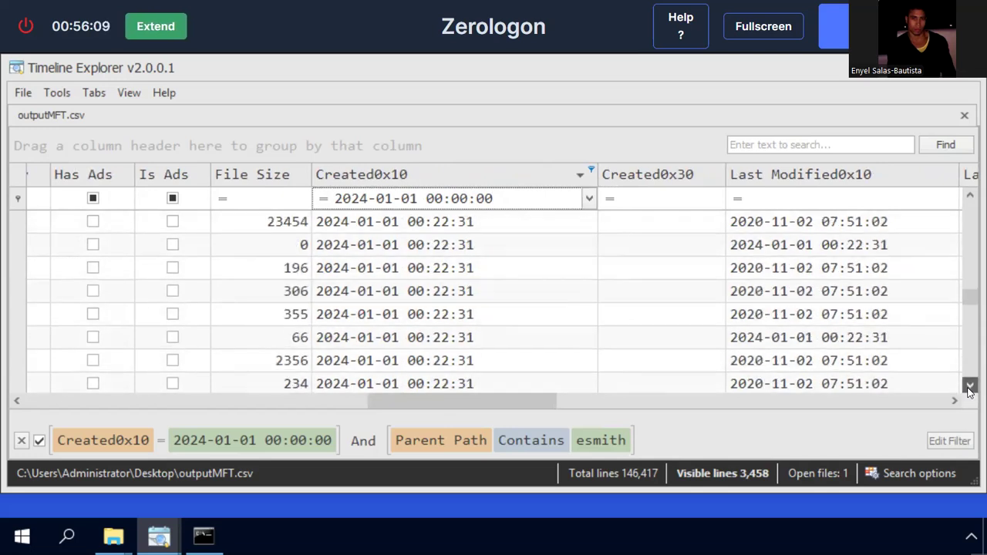
left_click(969, 388)
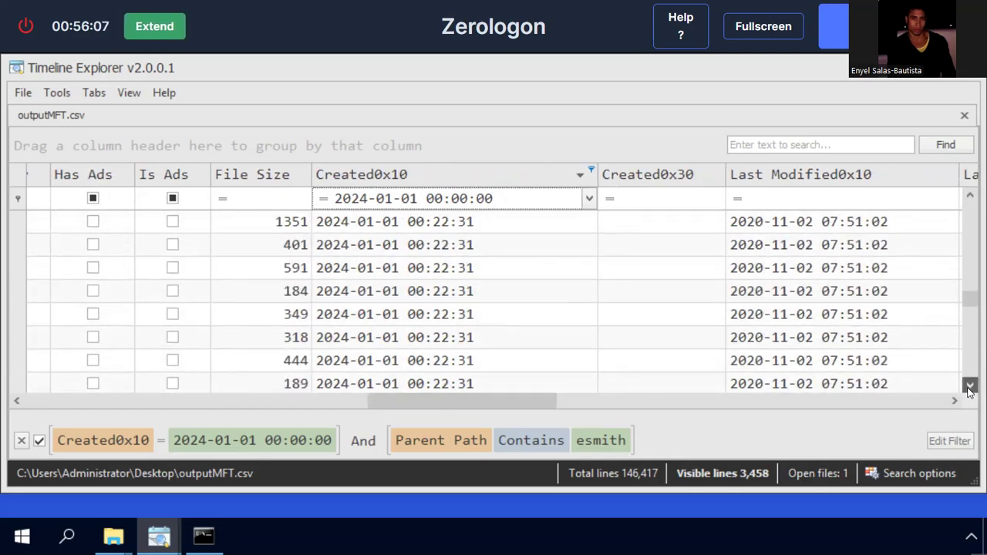
left_click(969, 387)
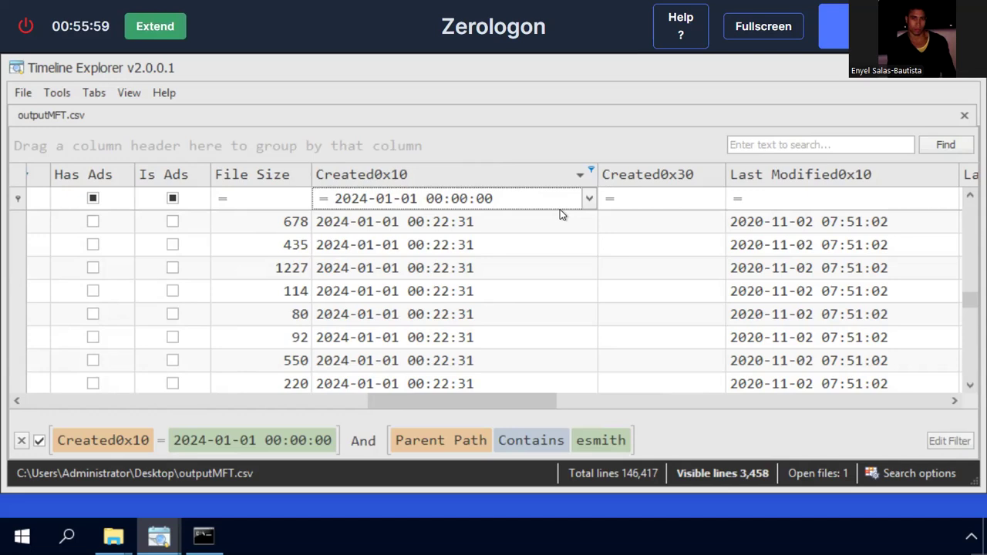
double_click(516, 198)
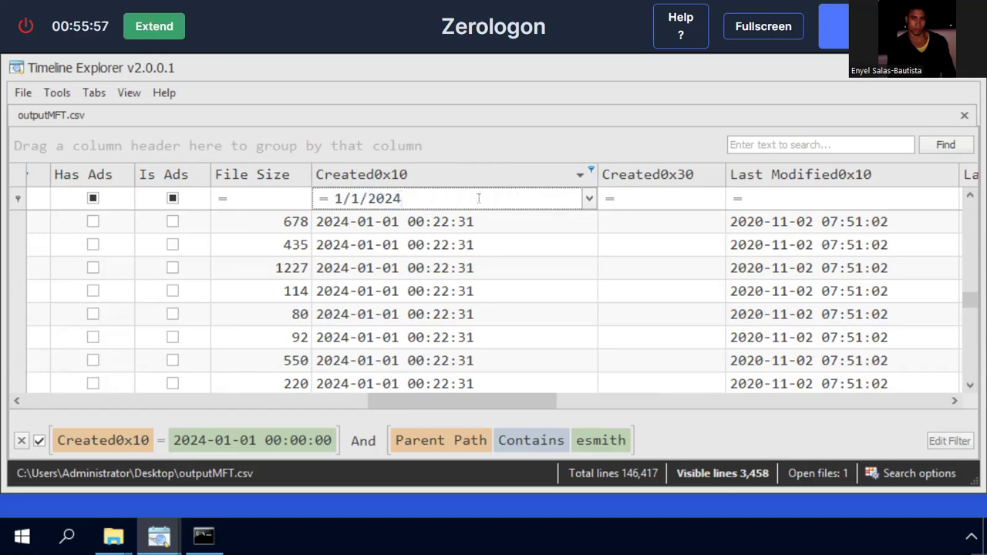
double_click(478, 198)
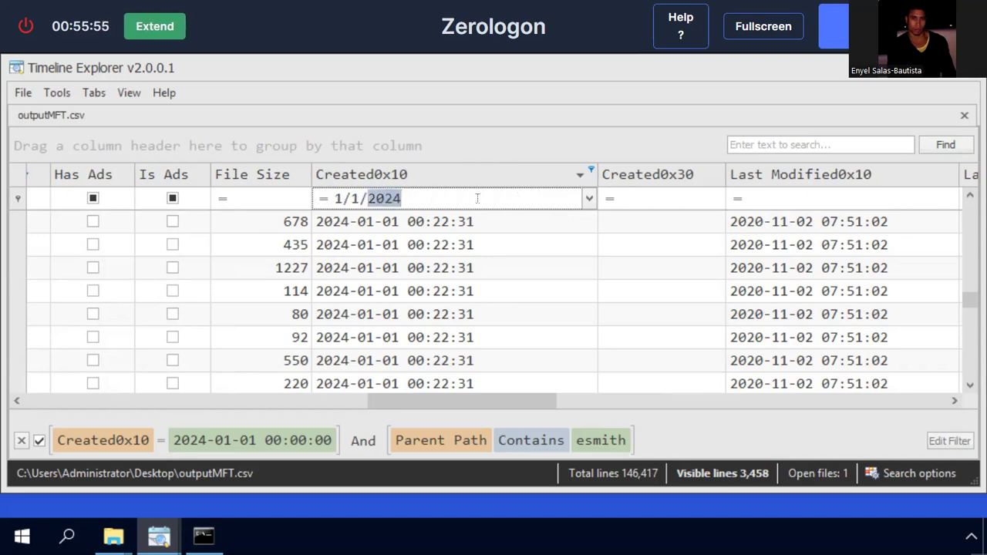
left_click(438, 224)
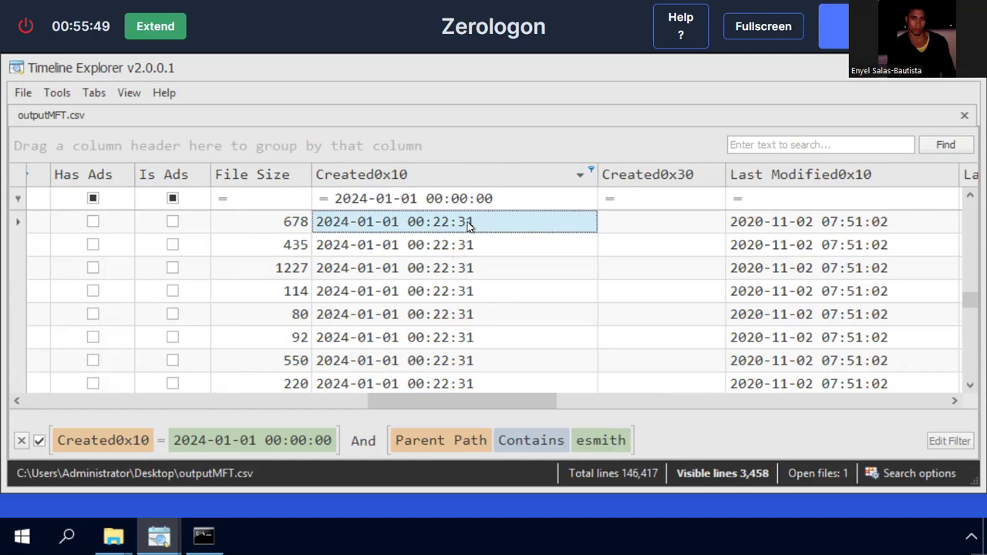
left_click(451, 200)
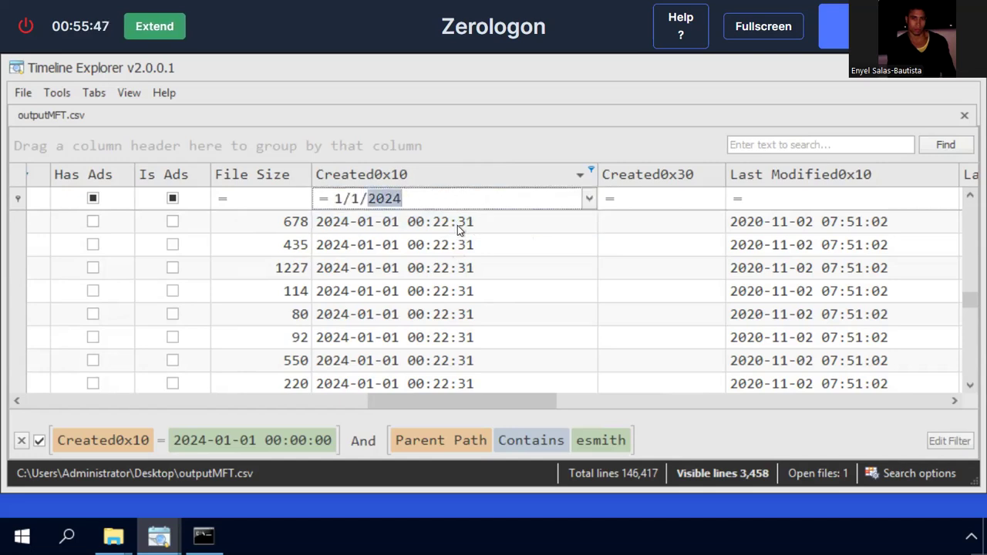
left_click(458, 225)
left_click(532, 195)
left_click(449, 220)
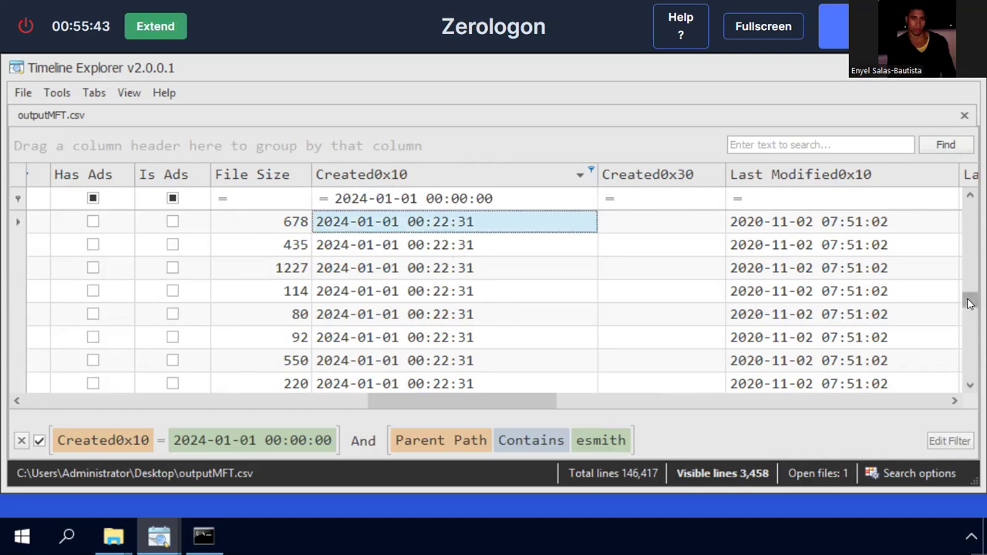
Filter the File Name column to entries containing .zip
left_click_drag(970, 301, 970, 401)
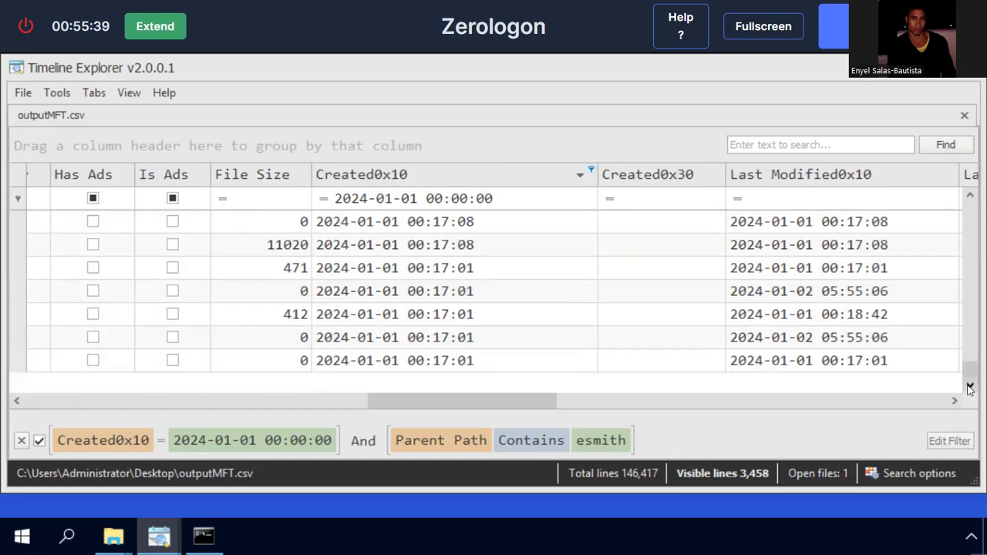
left_click_drag(425, 400, 287, 398)
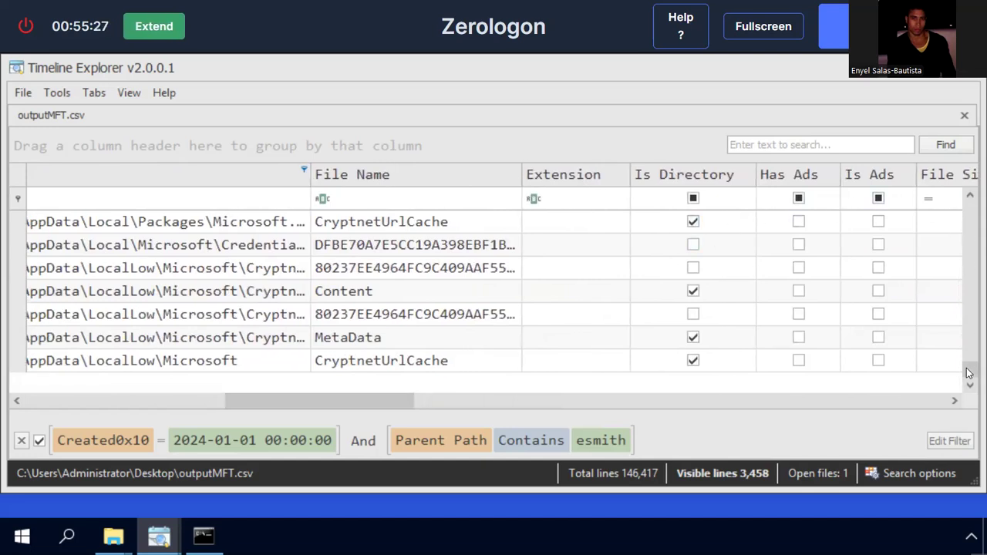
left_click_drag(969, 378, 969, 359)
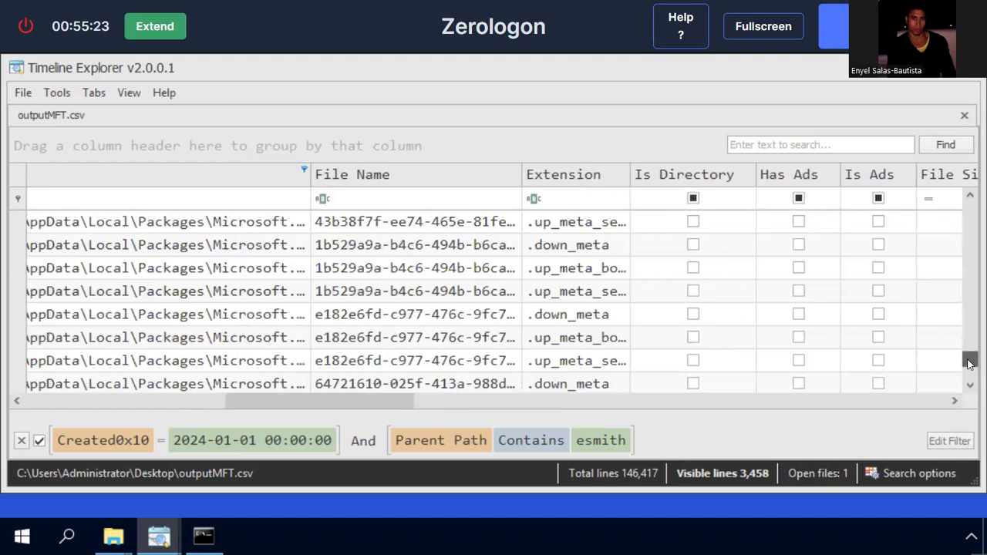
left_click(788, 143)
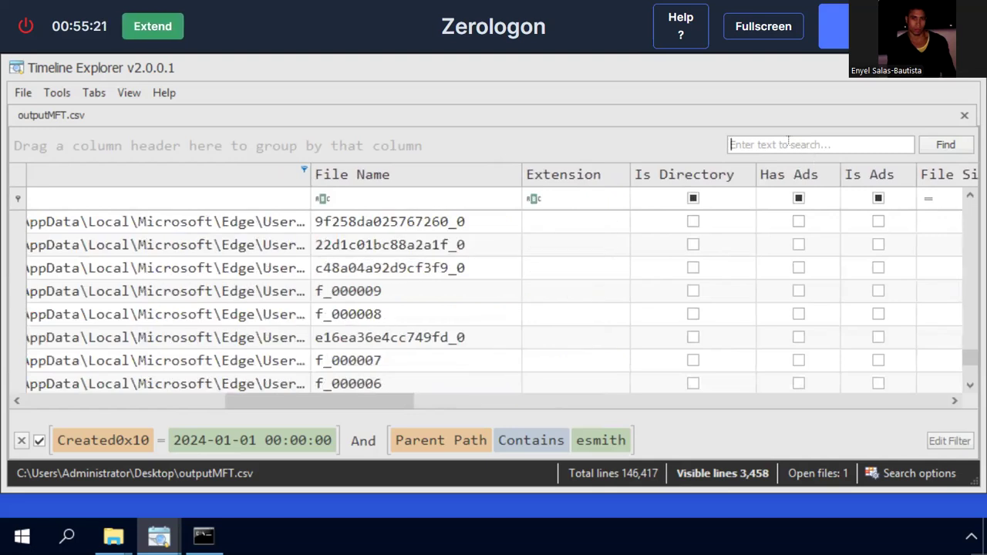
left_click(472, 197)
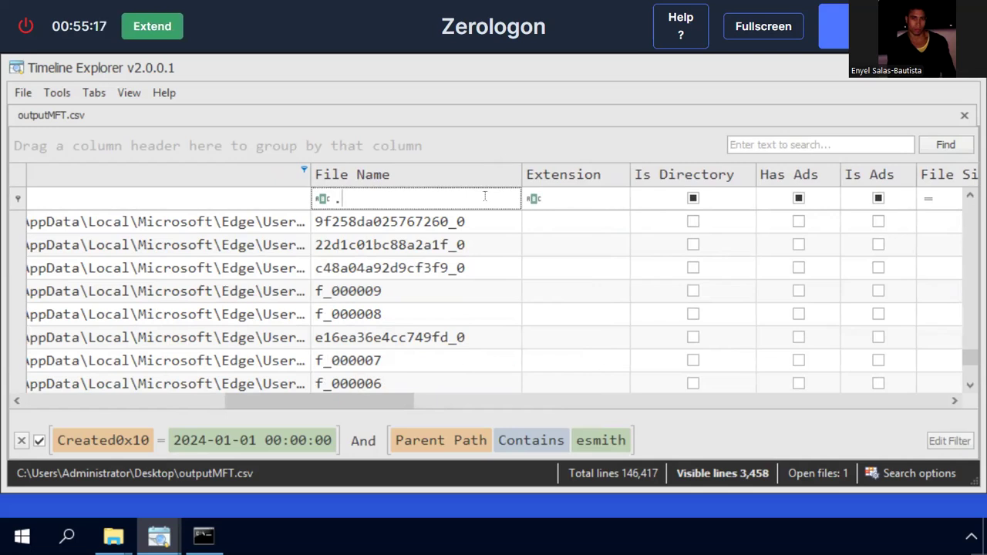
type(".z")
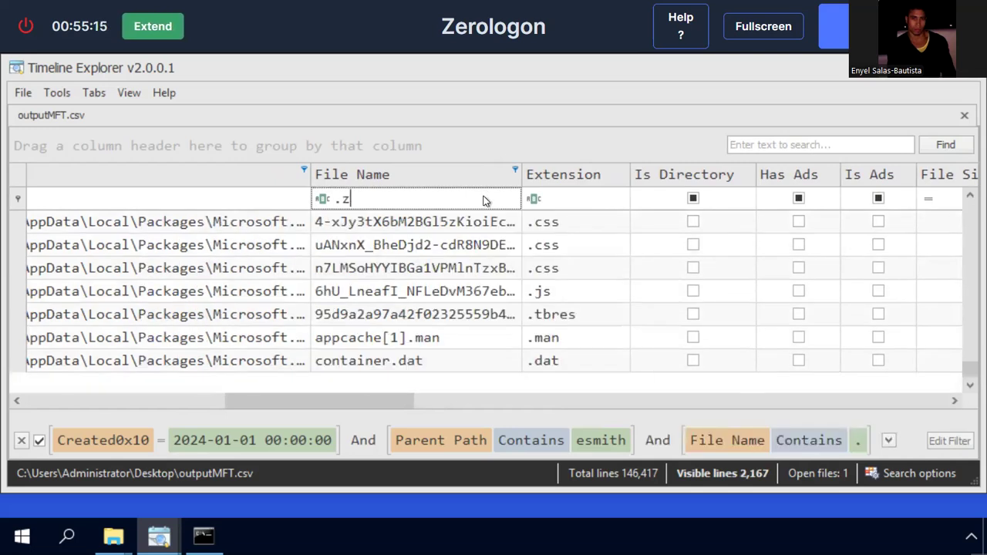
type("ip")
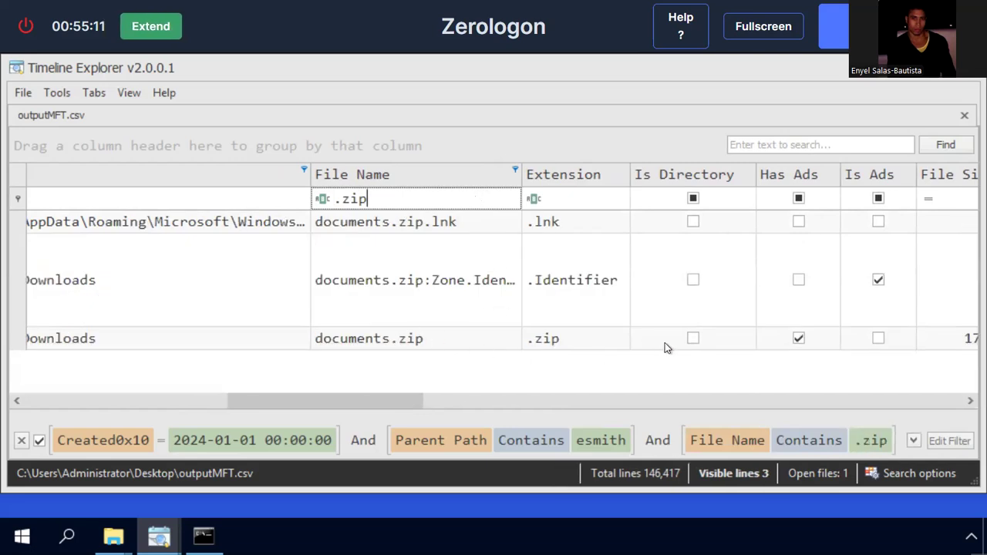
Copy the time portion of the documents.zip entry's Created0x10 value from its cell contents, and close the contents window
left_click_drag(394, 400, 472, 413)
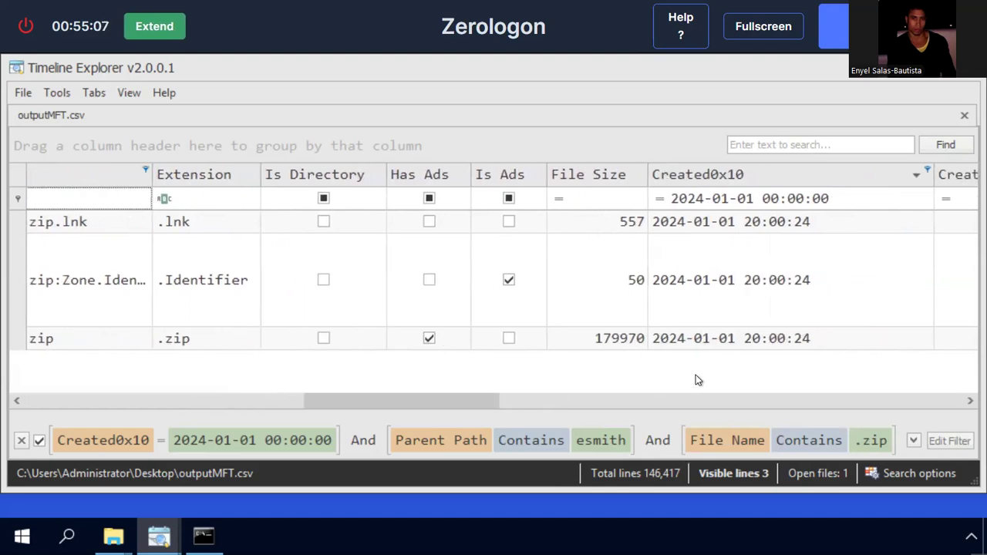
double_click(766, 346)
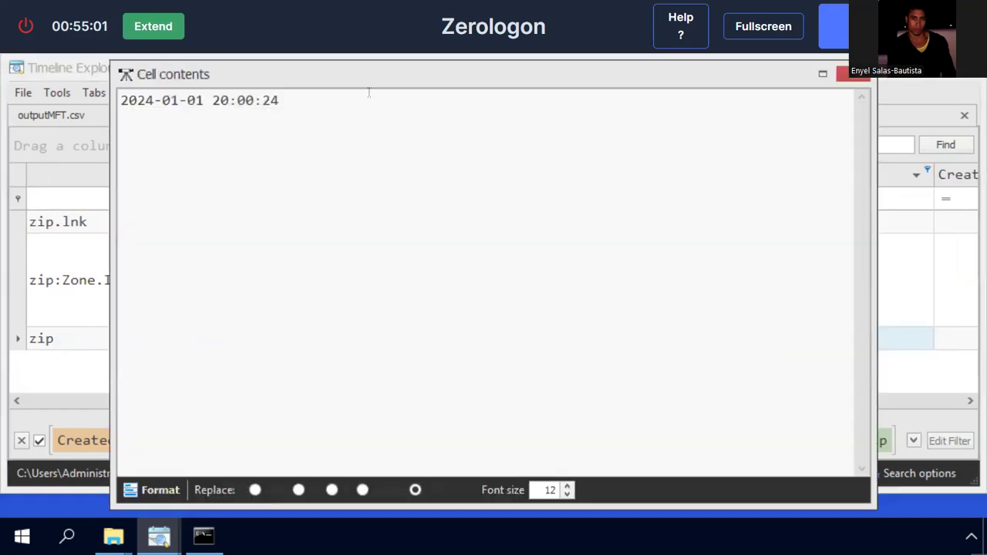
left_click_drag(295, 100, 213, 108)
right_click(231, 107)
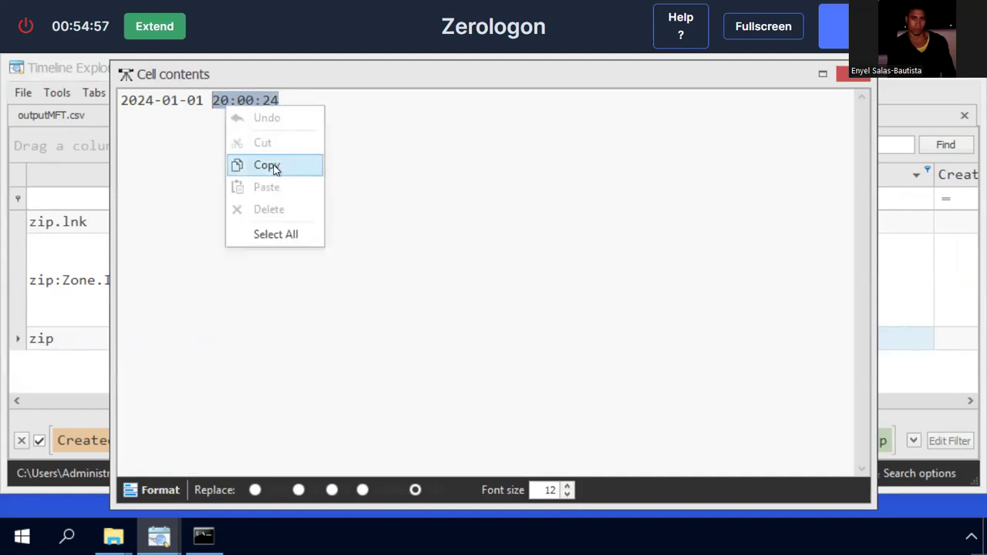
left_click(272, 166)
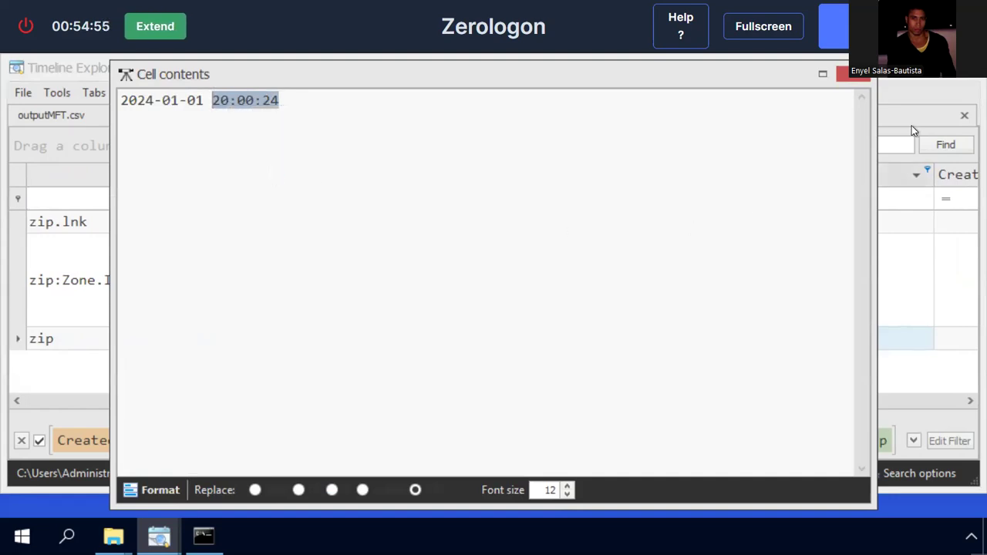
left_click(854, 74)
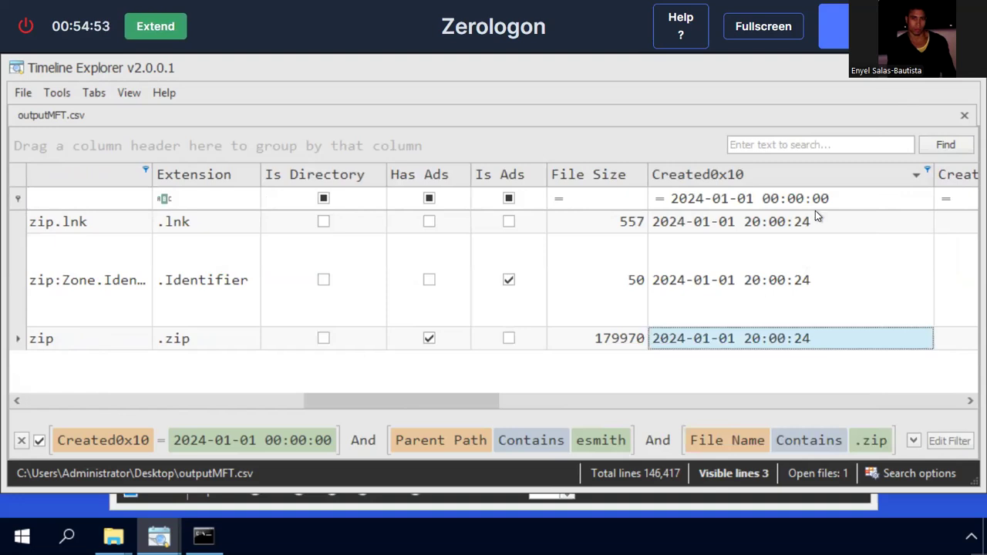
Try to narrow the Created0x10 filter to a more specific time, re-entering 2024 as the year of its date
left_click_drag(440, 400, 550, 406)
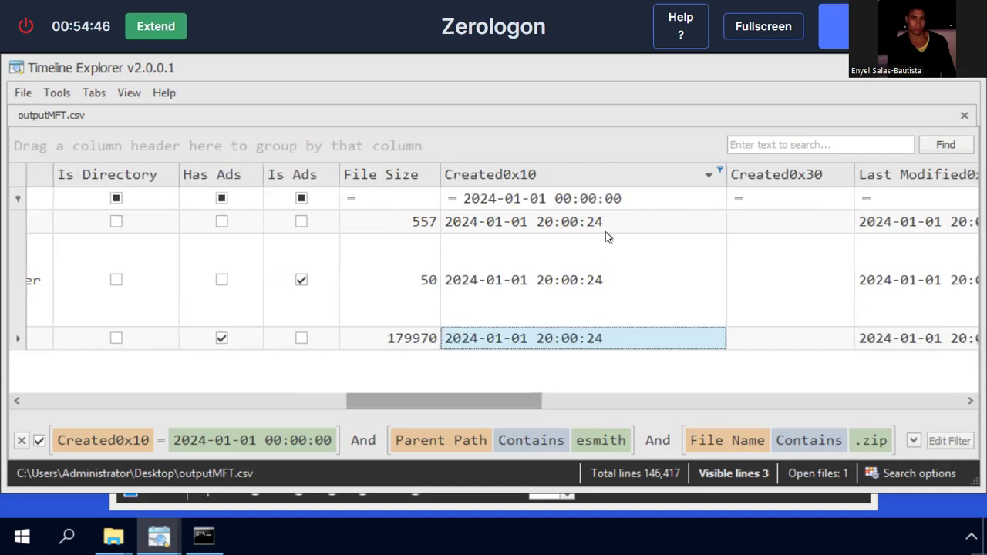
left_click(630, 197)
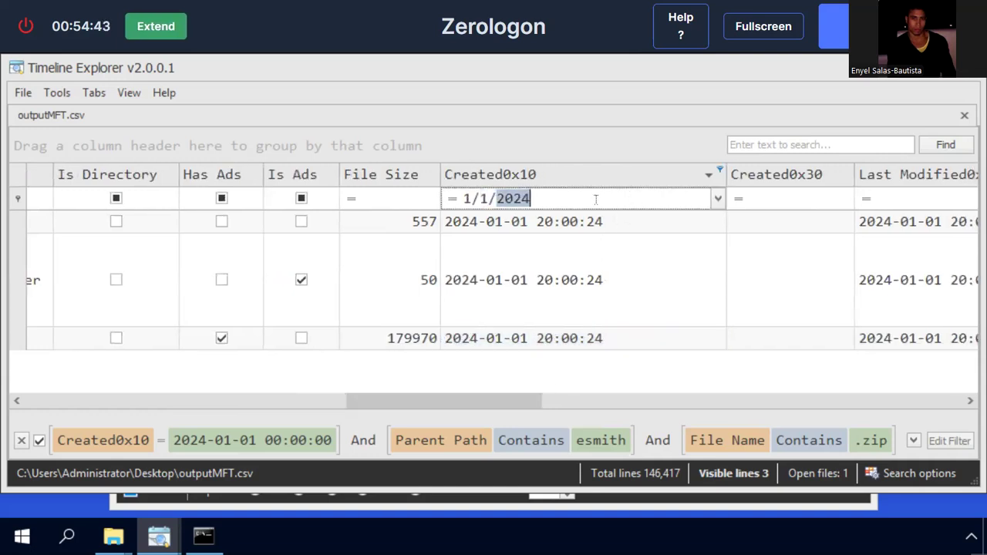
right_click(593, 200)
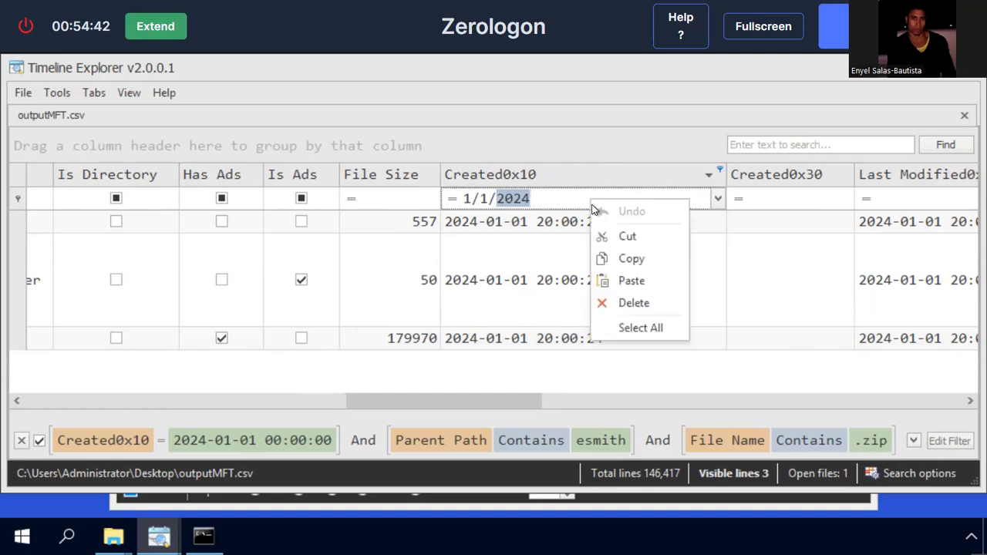
left_click(625, 259)
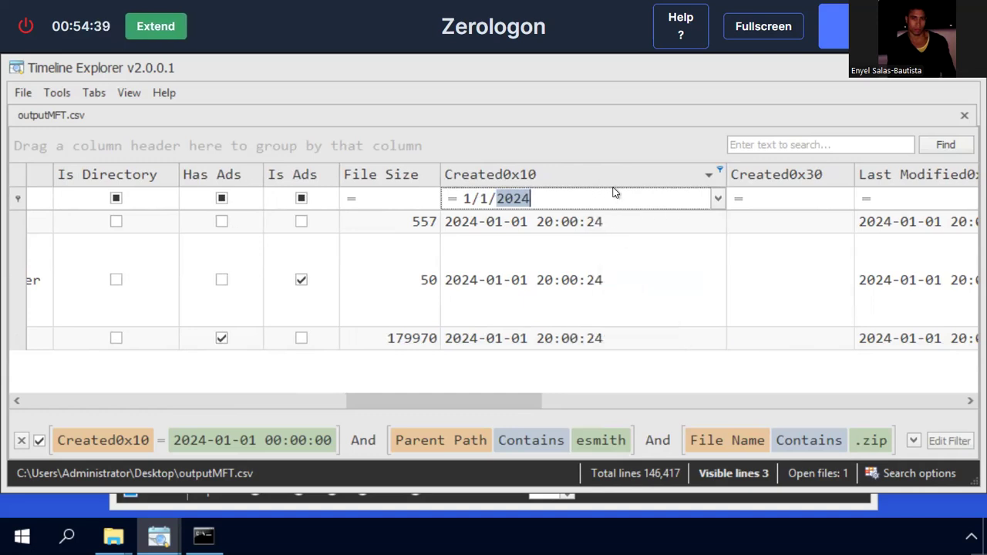
type("2")
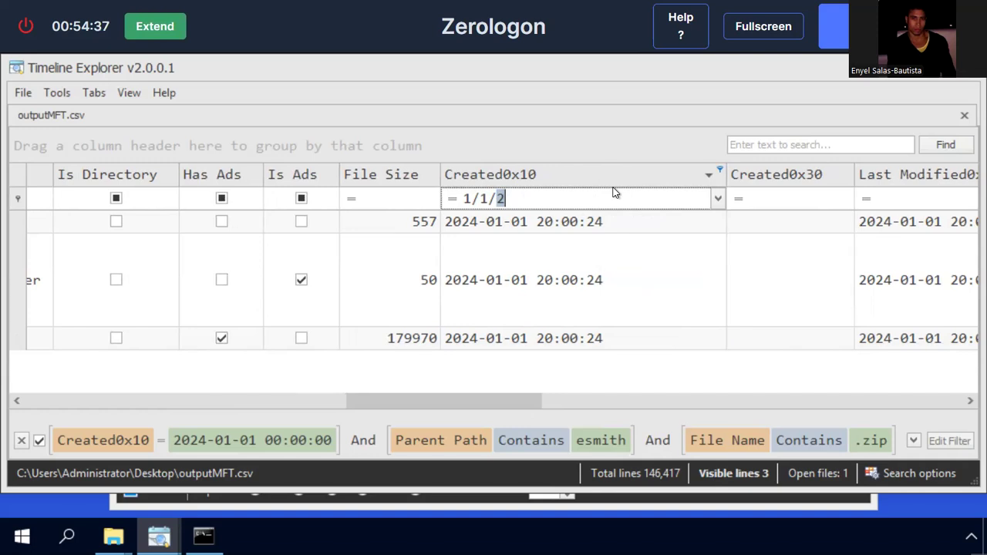
type("0")
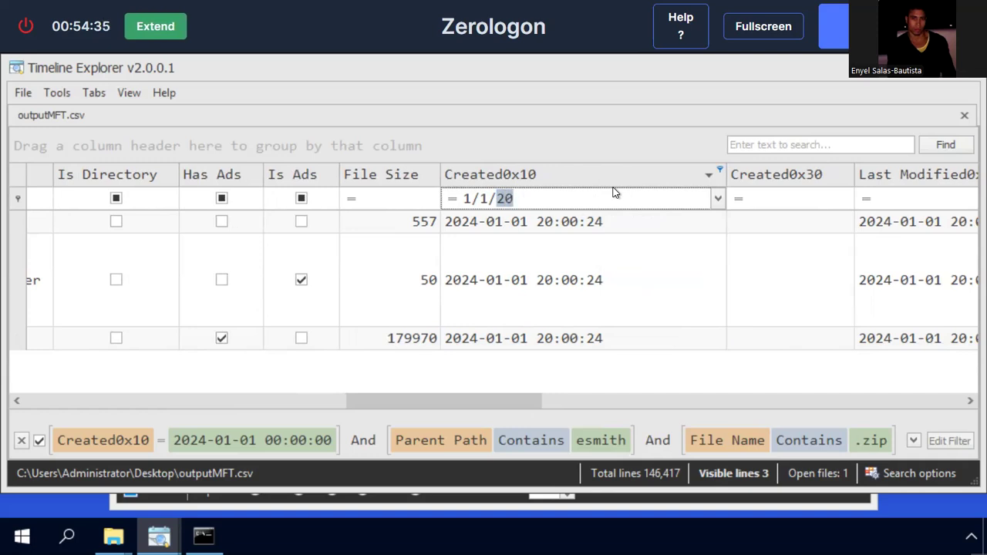
type("24")
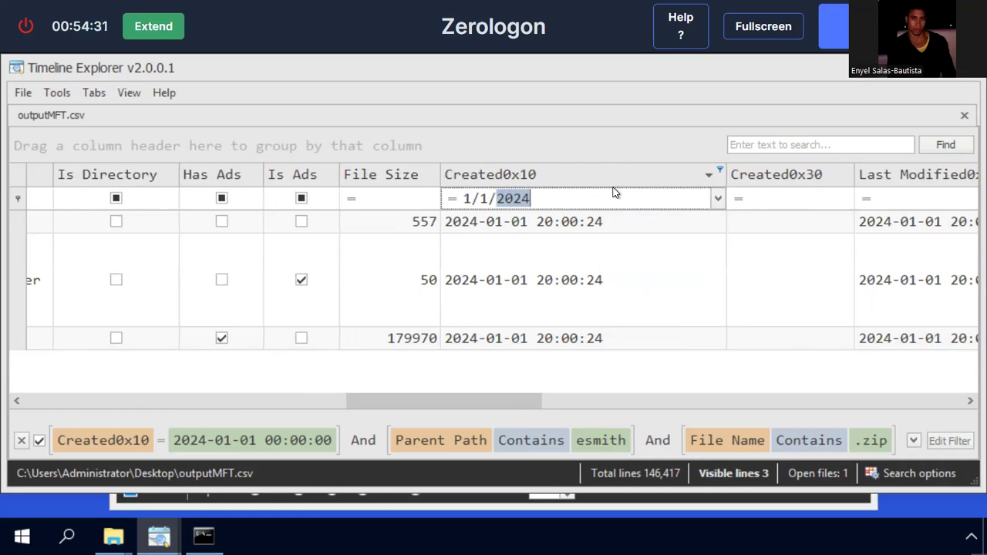
key("BackSpace")
key("BackSpace")
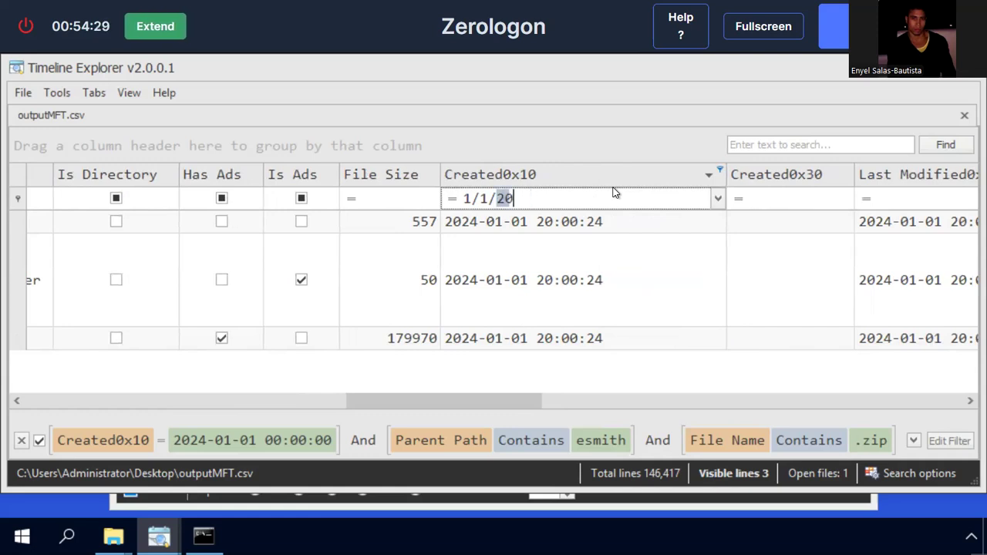
type("24")
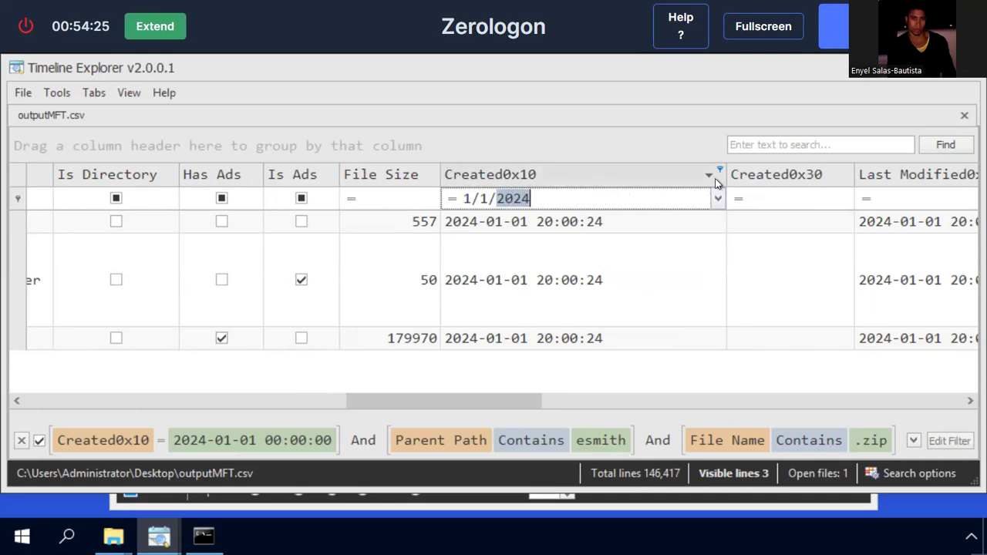
key("Return")
Check the date-range filter options of the Created0x10 column, and return to the documents.zip.lnk entry's timestamp
left_click(606, 212)
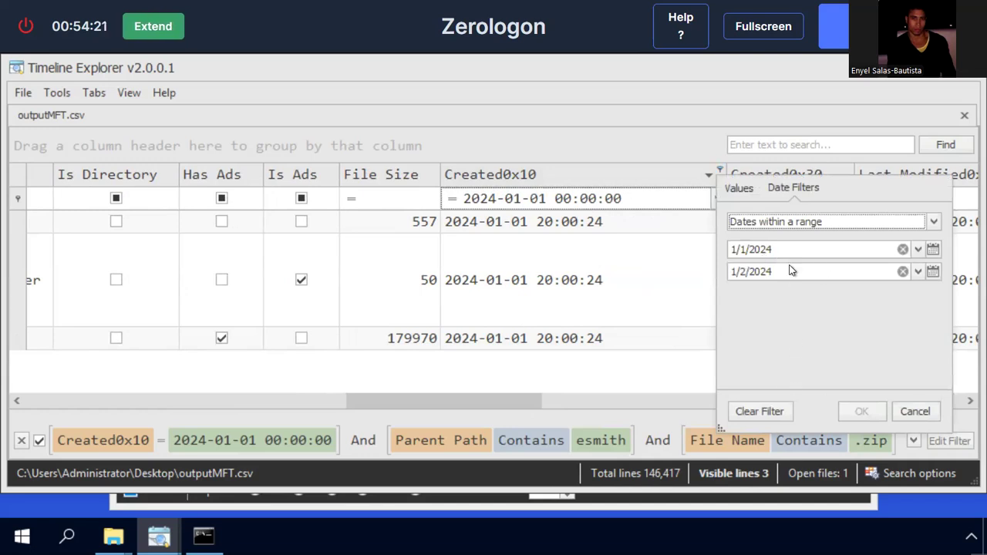
left_click(572, 199)
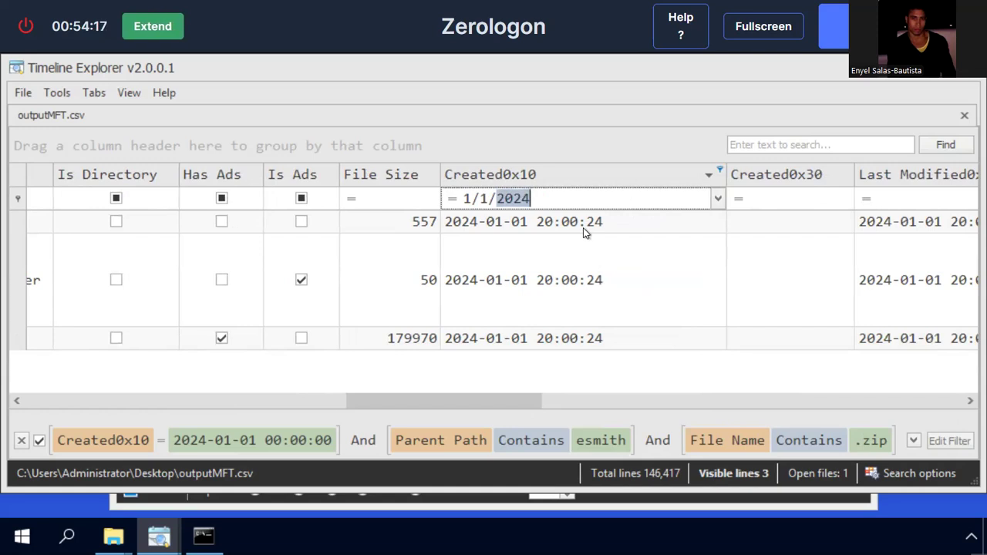
left_click(588, 225)
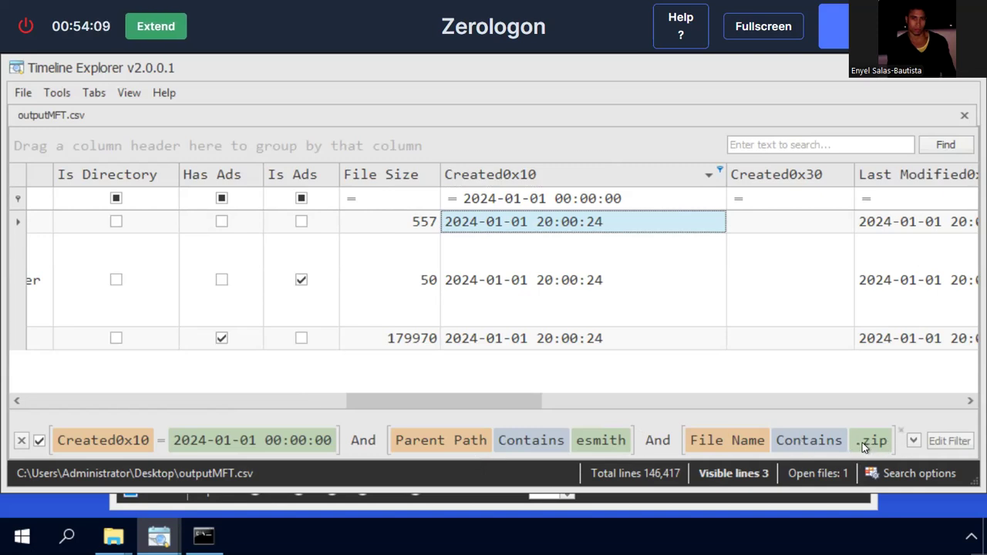
Remove the File Name contains .zip condition from the active filter
left_click(900, 431)
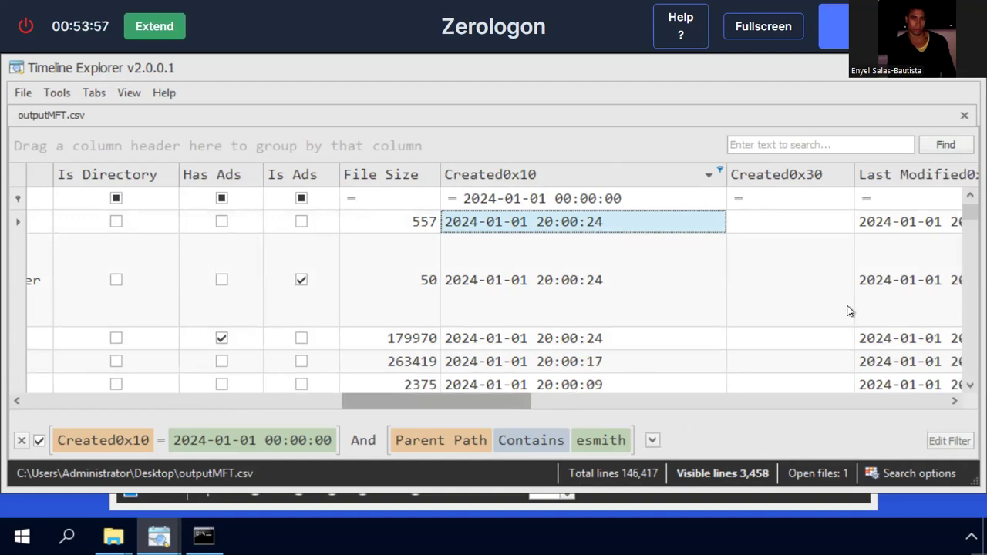
left_click_drag(517, 405, 442, 414)
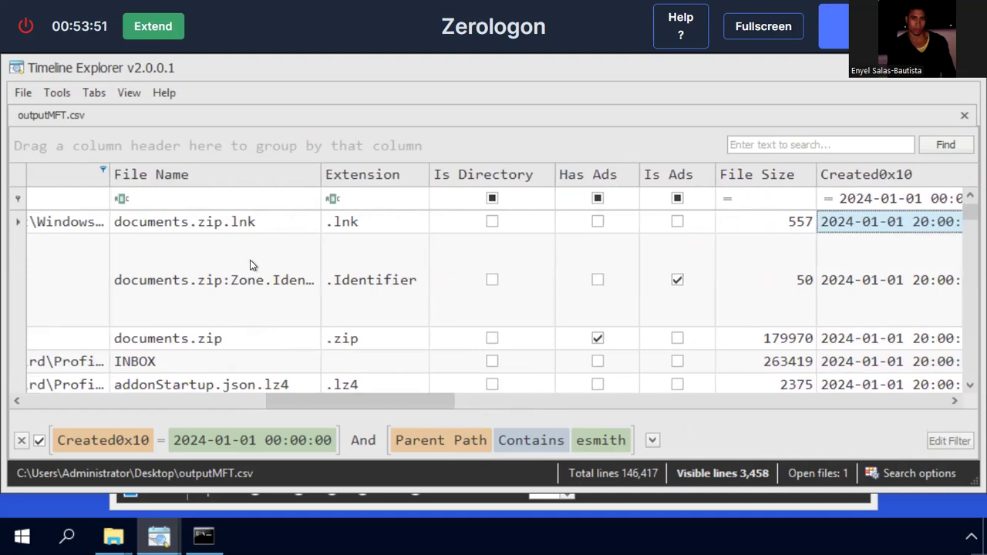
Examine the file names of the entries created before documents.zip, down through the Microsoft Edge update files
left_click(969, 388)
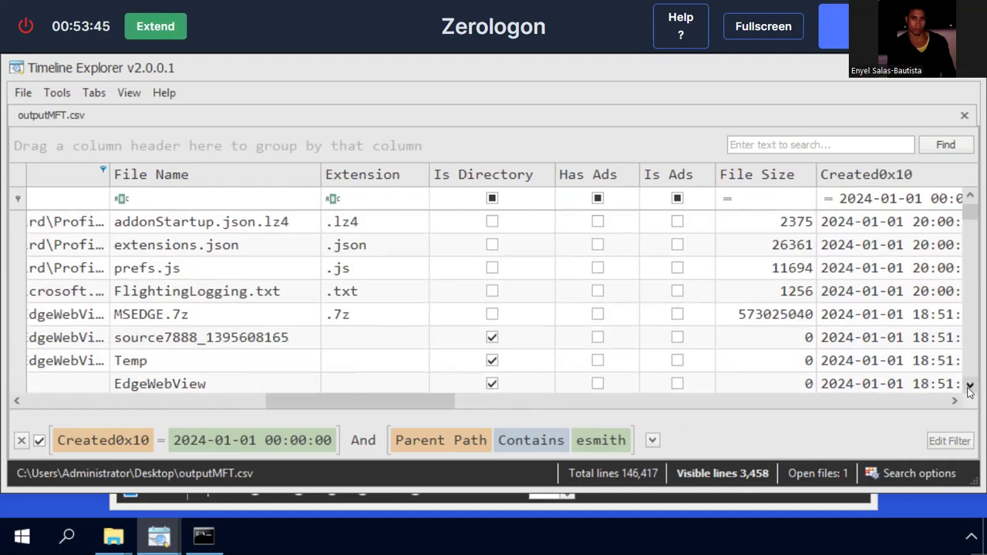
left_click(969, 387)
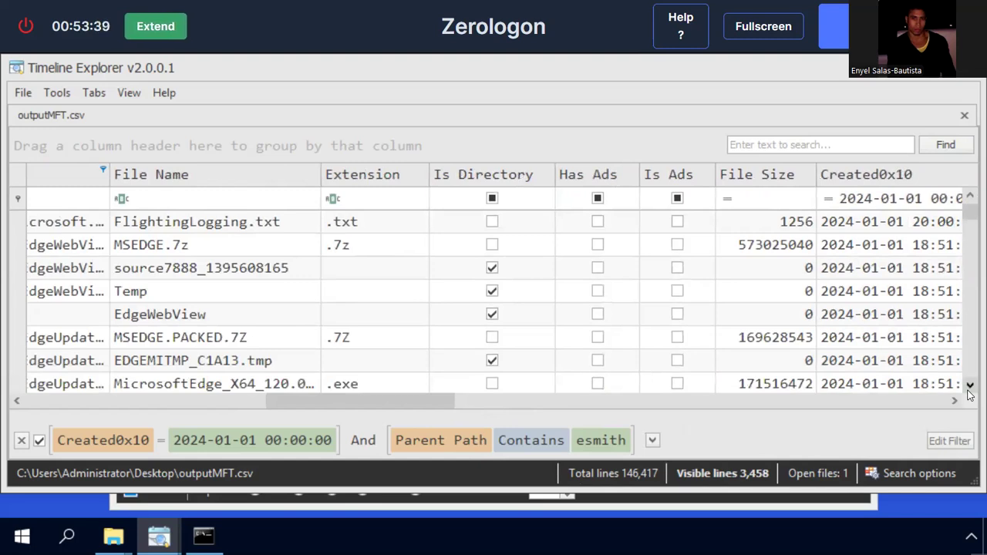
left_click(969, 385)
left_click(970, 385)
left_click(969, 385)
left_click(970, 385)
left_click(969, 385)
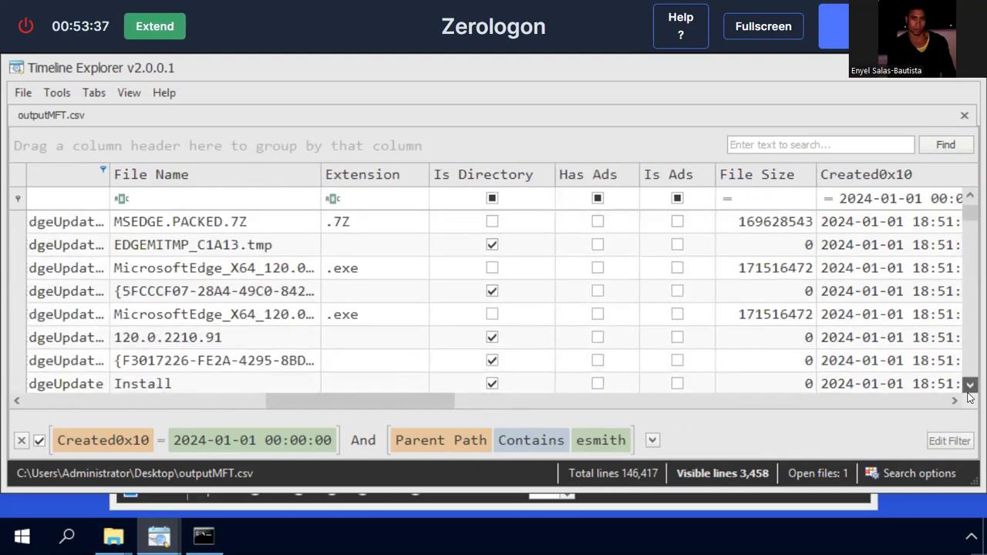
left_click(970, 384)
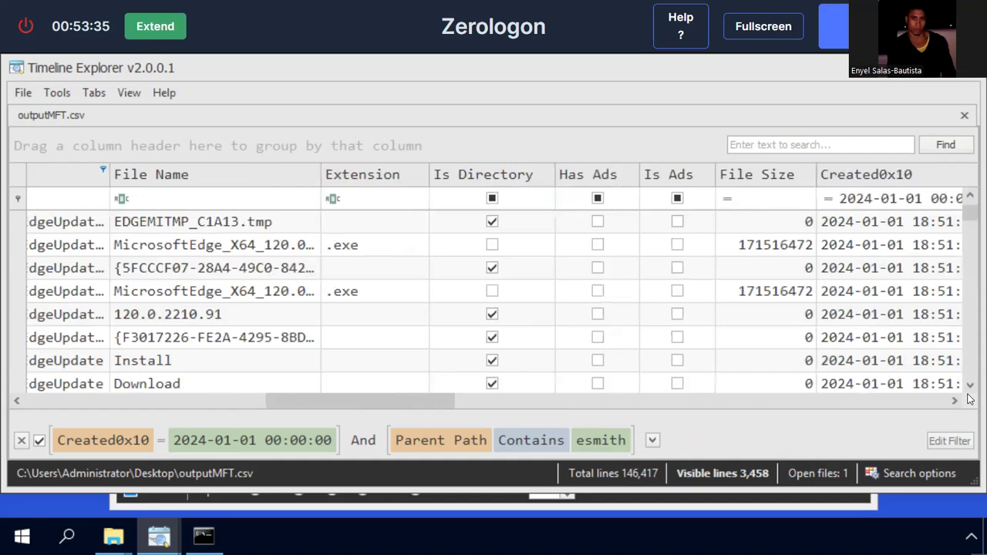
left_click(969, 385)
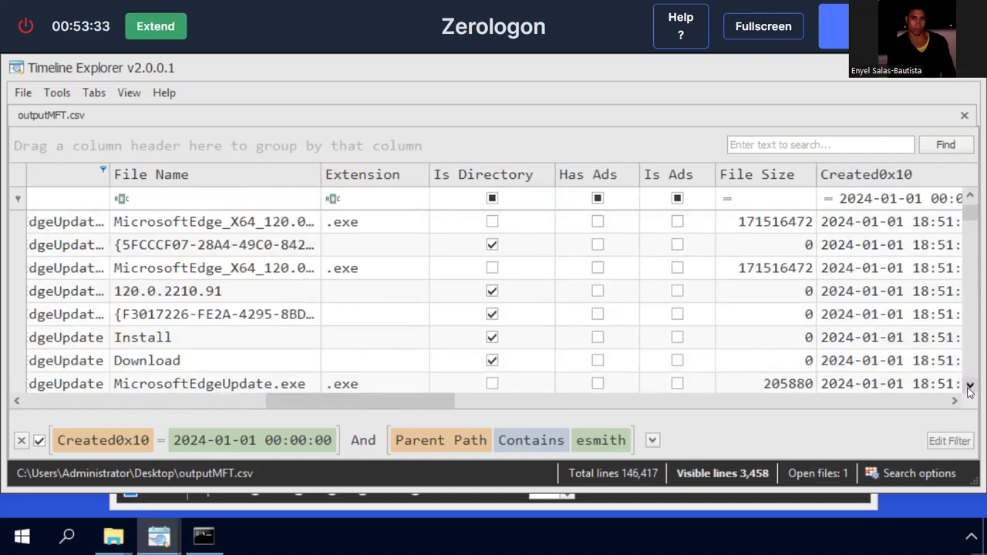
left_click(970, 386)
left_click(969, 387)
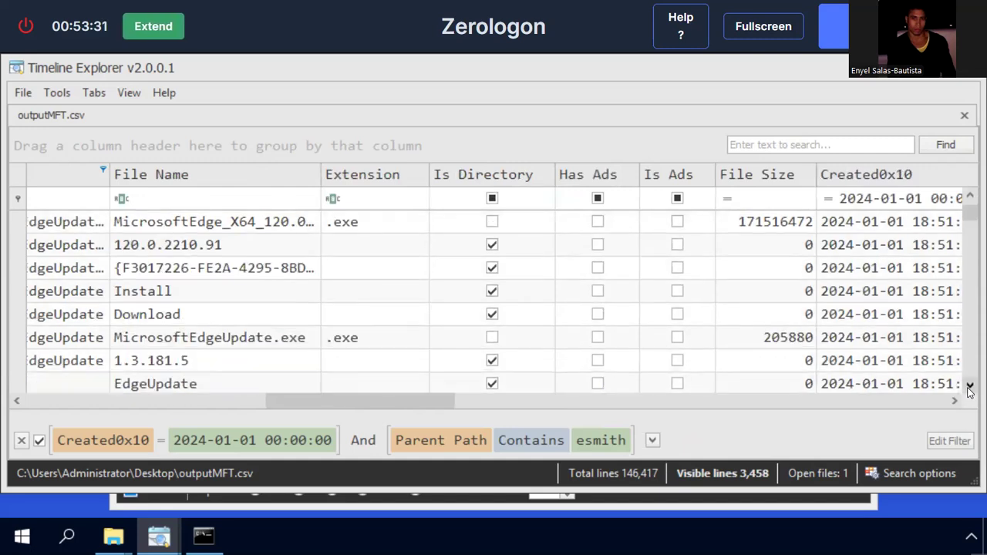
left_click(969, 386)
left_click(969, 386)
left_click(970, 386)
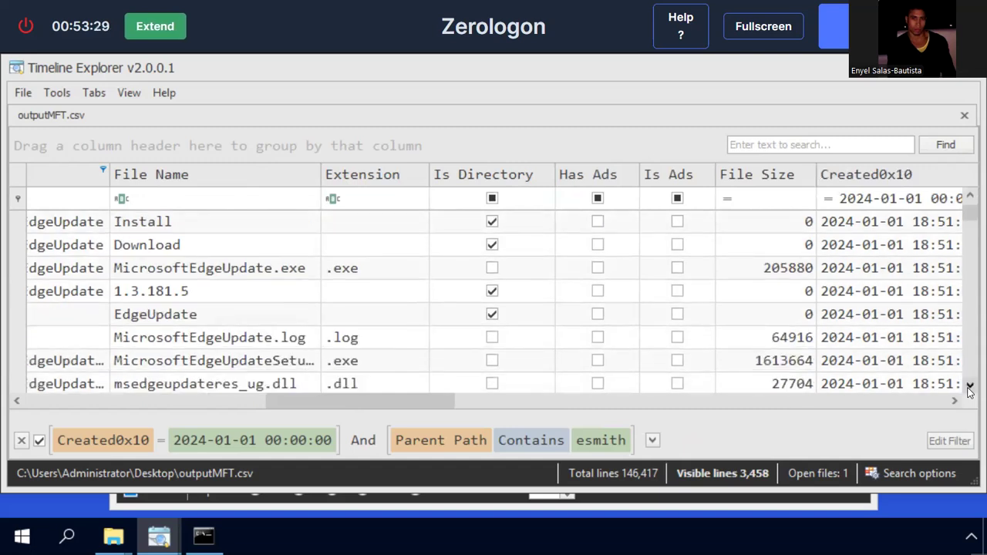
left_click(969, 385)
left_click(969, 385)
scroll(970, 390, "down", 4)
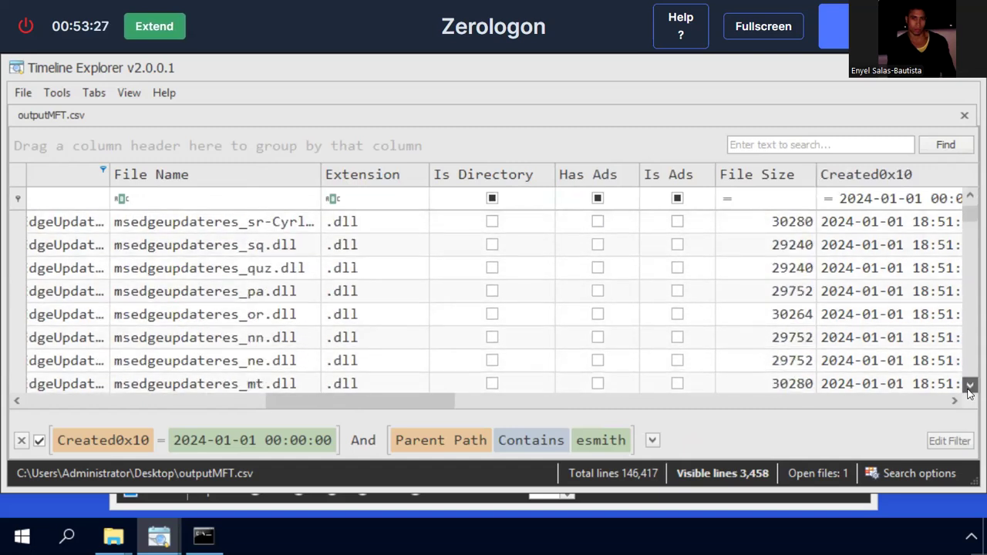
left_click(969, 387)
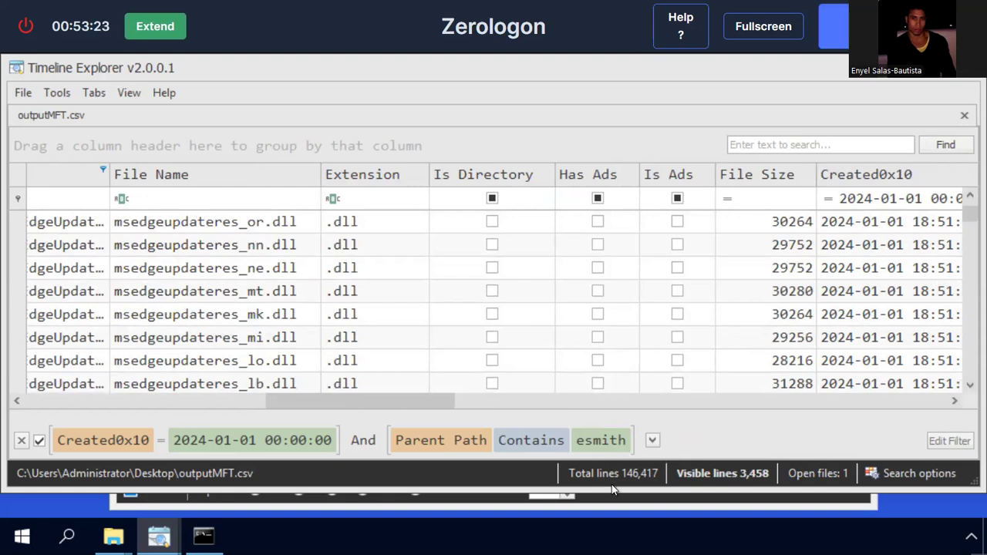
Examine the file names of the entries created right after documents.zip.lnk
left_click(969, 198)
left_click_drag(969, 202, 969, 208)
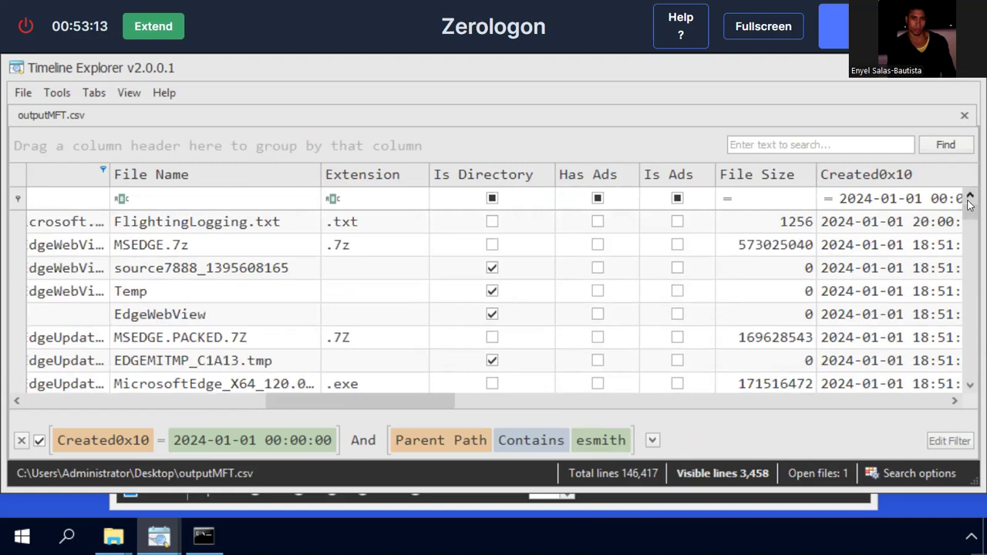
left_click(969, 198)
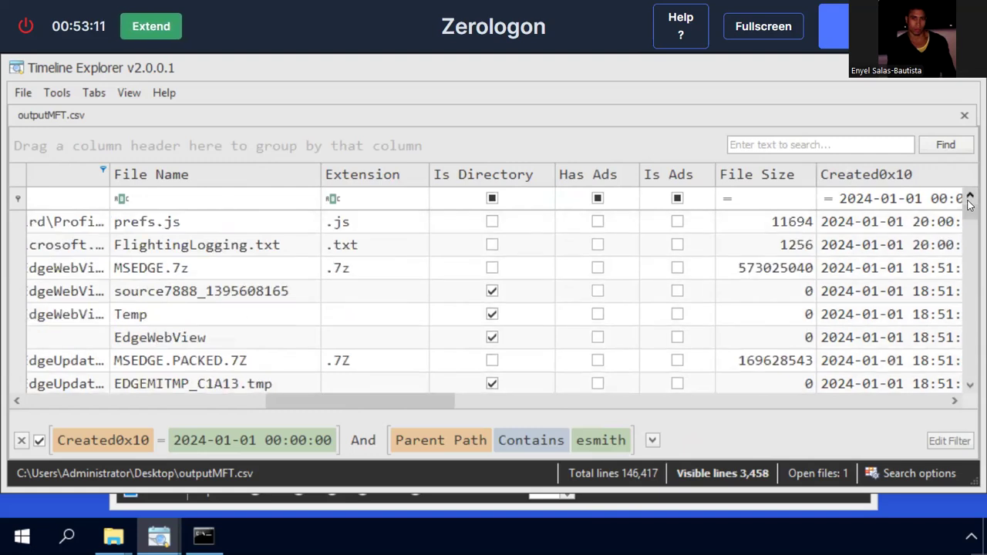
left_click(970, 199)
left_click(969, 199)
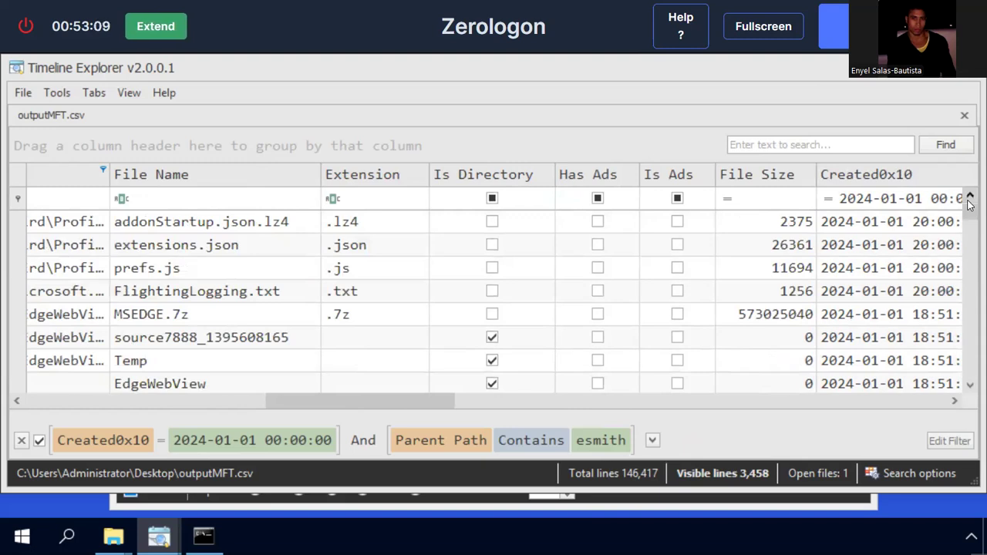
left_click(969, 199)
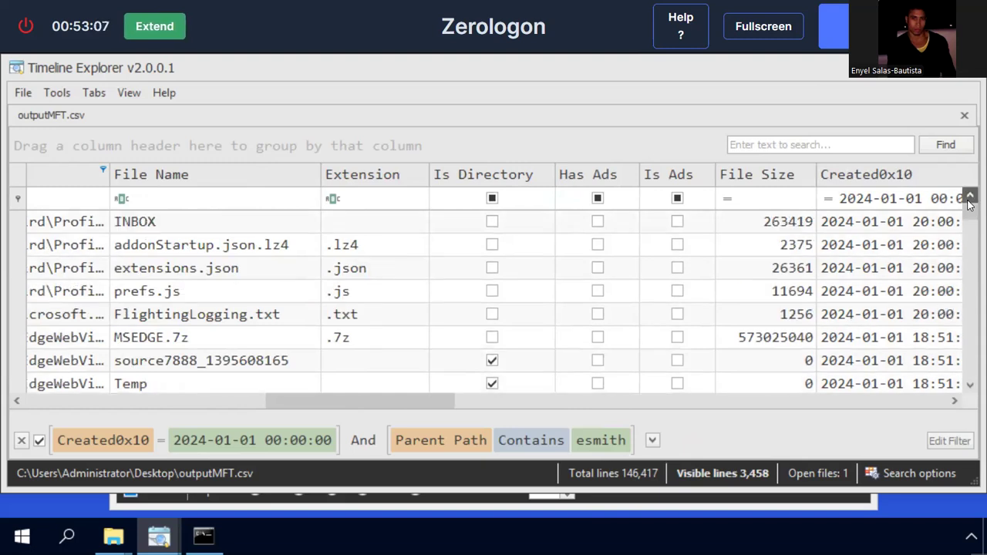
left_click(969, 199)
left_click(970, 199)
left_click(969, 199)
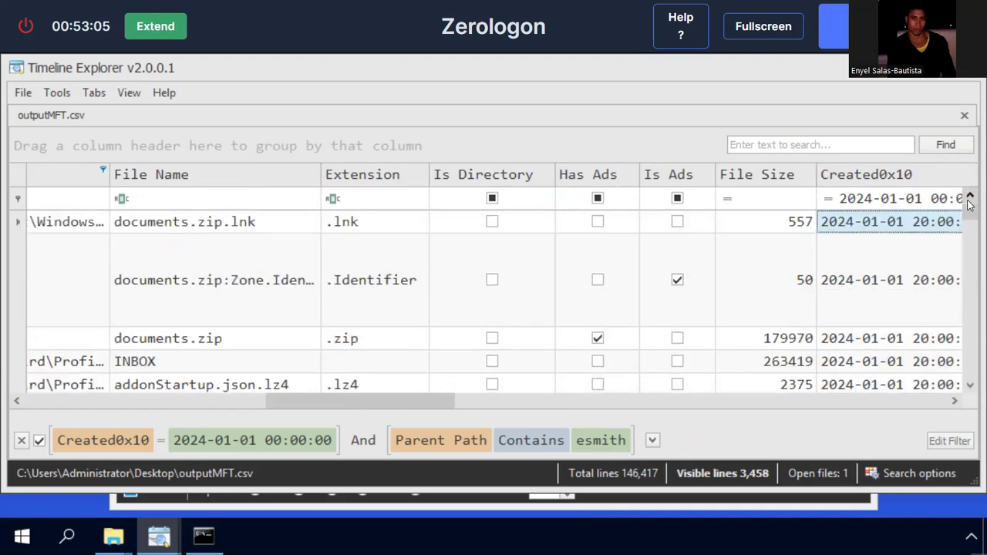
left_click(969, 199)
left_click(969, 199)
left_click(970, 199)
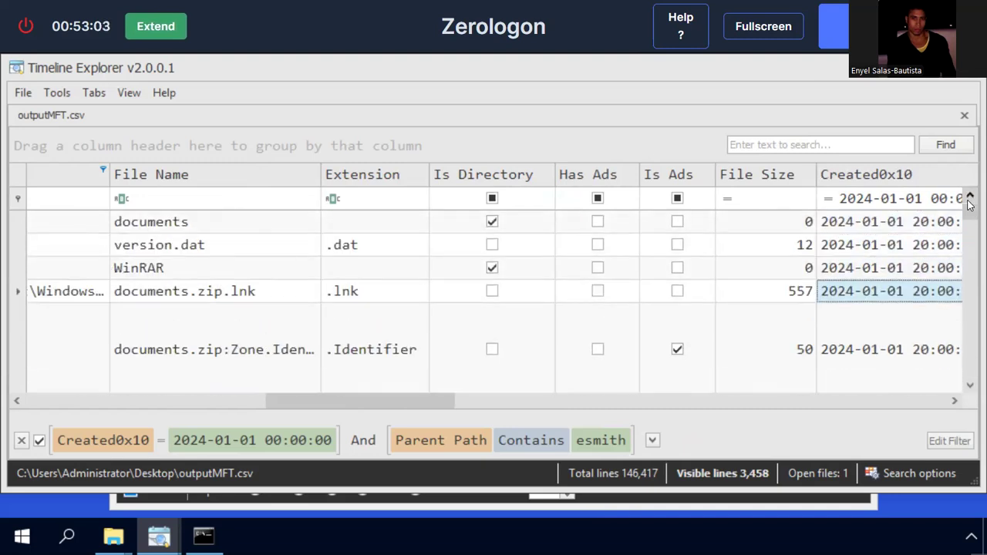
left_click(969, 199)
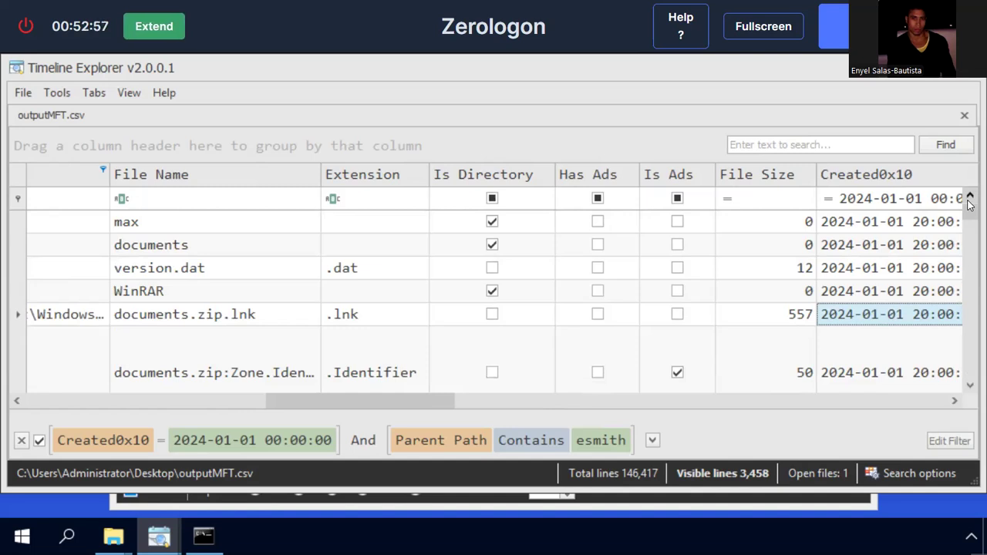
left_click(969, 199)
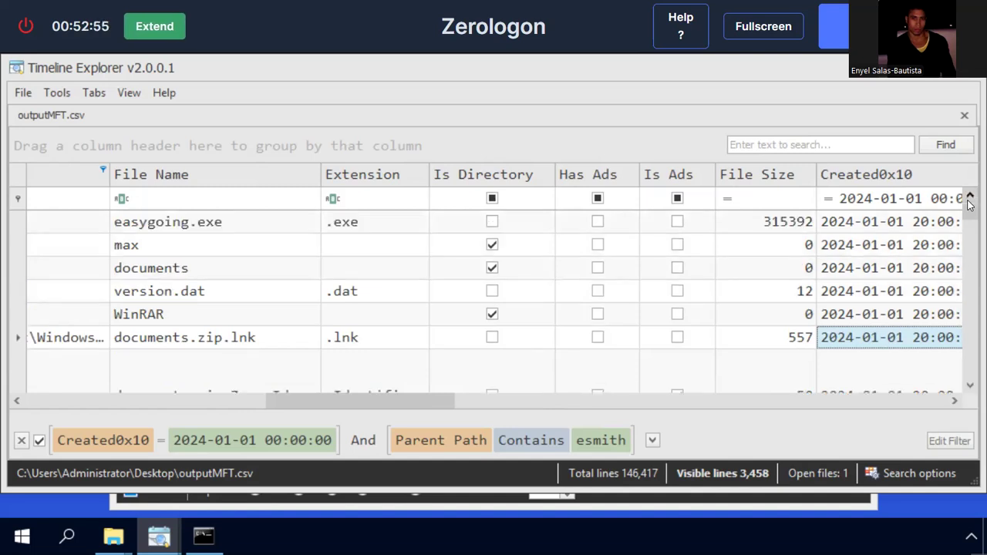
left_click(970, 199)
left_click(970, 198)
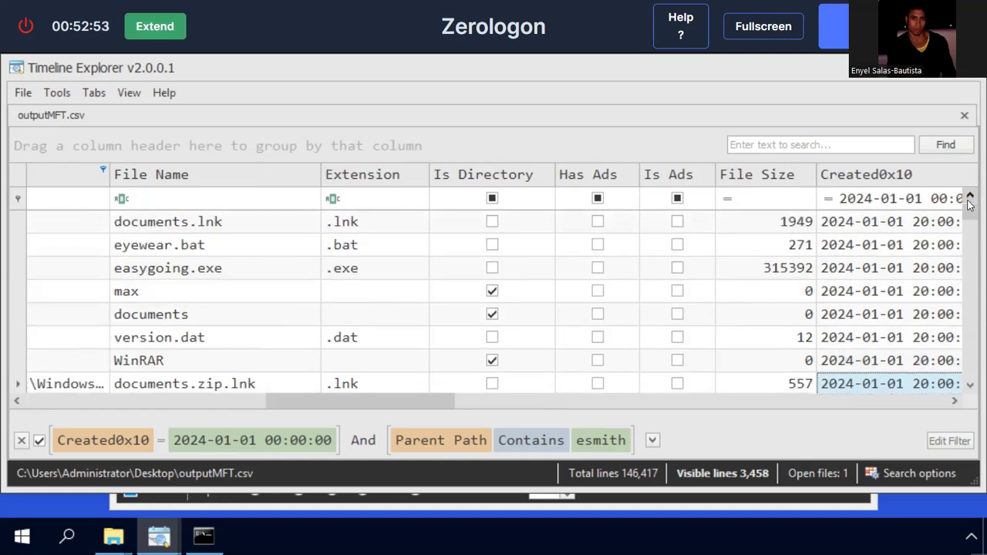
Sort the entries by Created0x10 in ascending order and select the max folder's creation timestamp
left_click(925, 183)
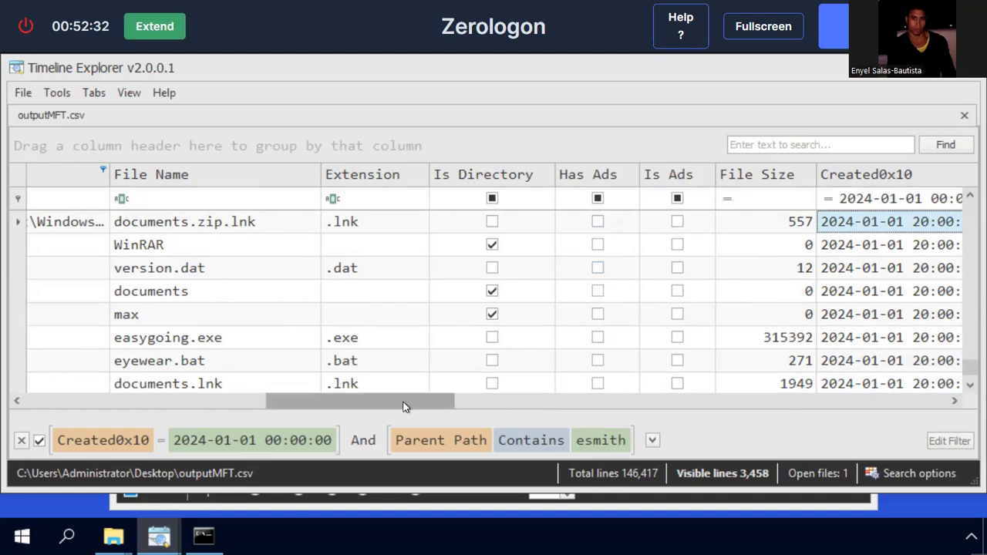
left_click_drag(404, 405, 428, 408)
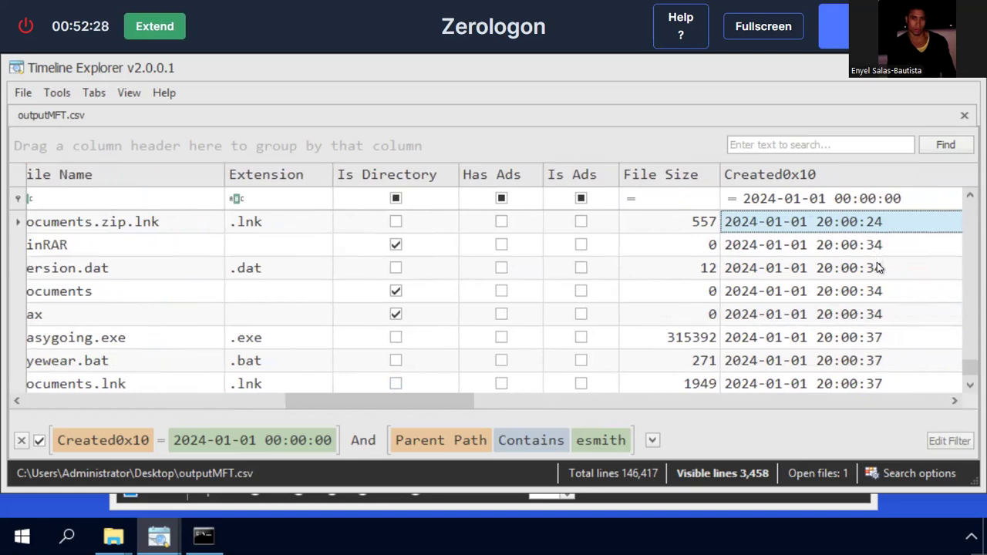
left_click(877, 315)
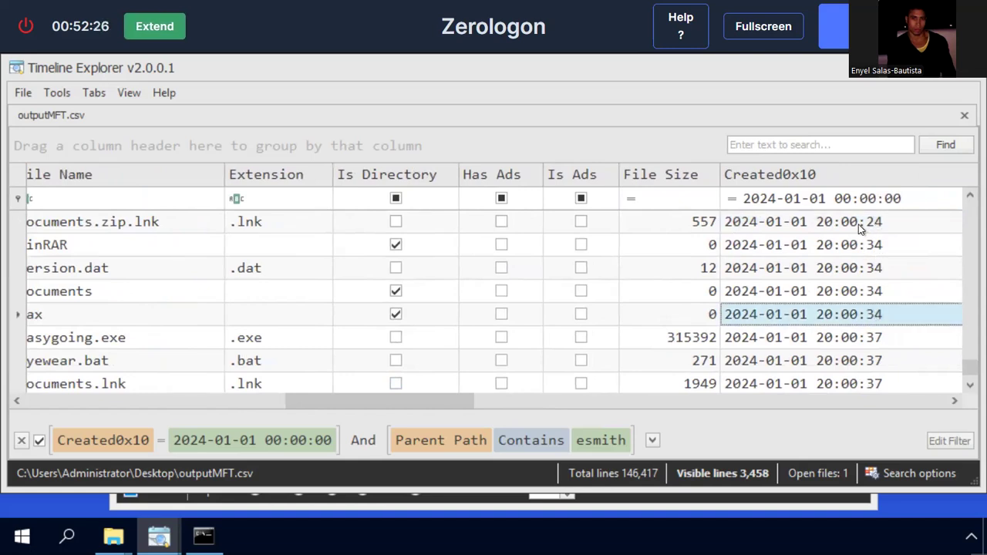
Examine the parent paths and file names of the entries from WinRAR and version.dat down through the Downloads\documents folder's contents
left_click_drag(466, 408, 358, 409)
left_click_drag(295, 402, 331, 409)
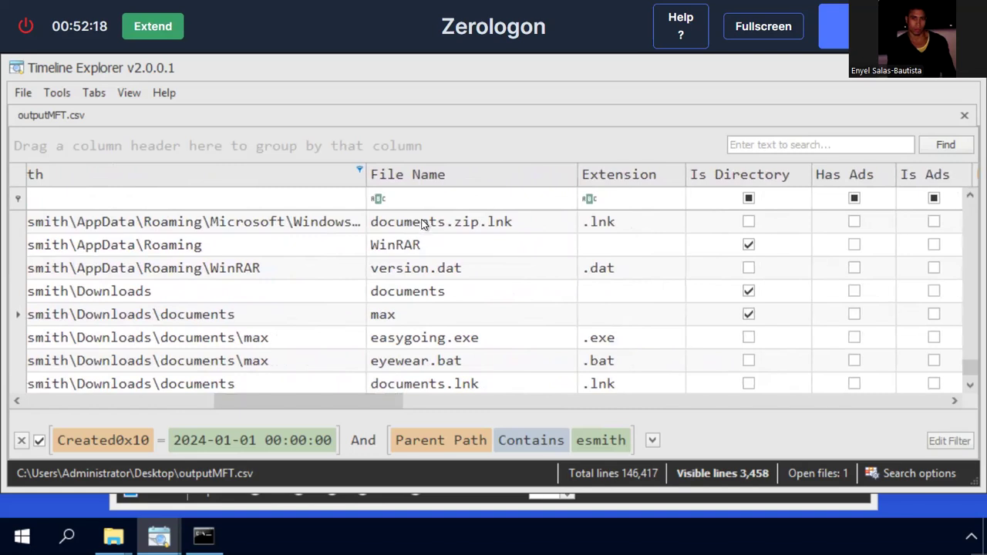
left_click(411, 270)
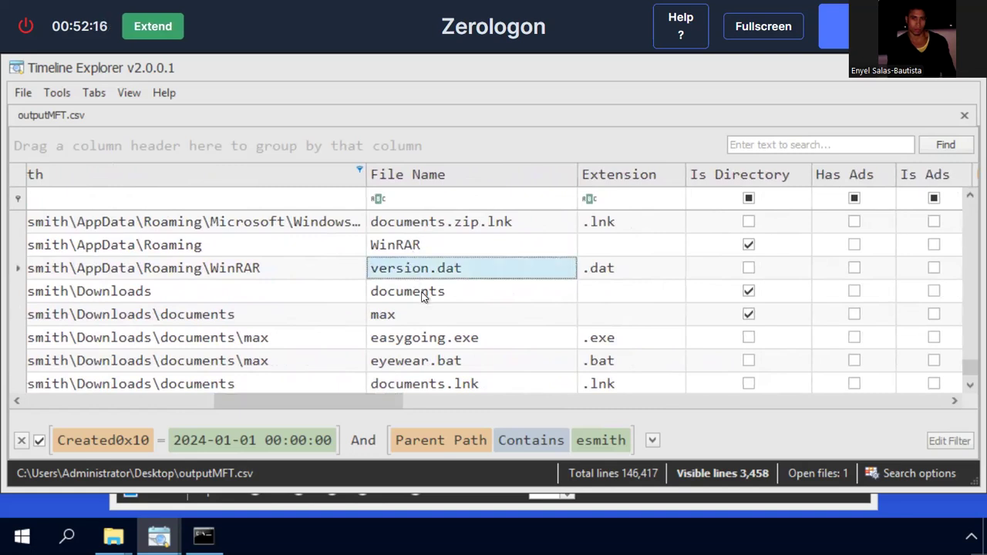
left_click(455, 294)
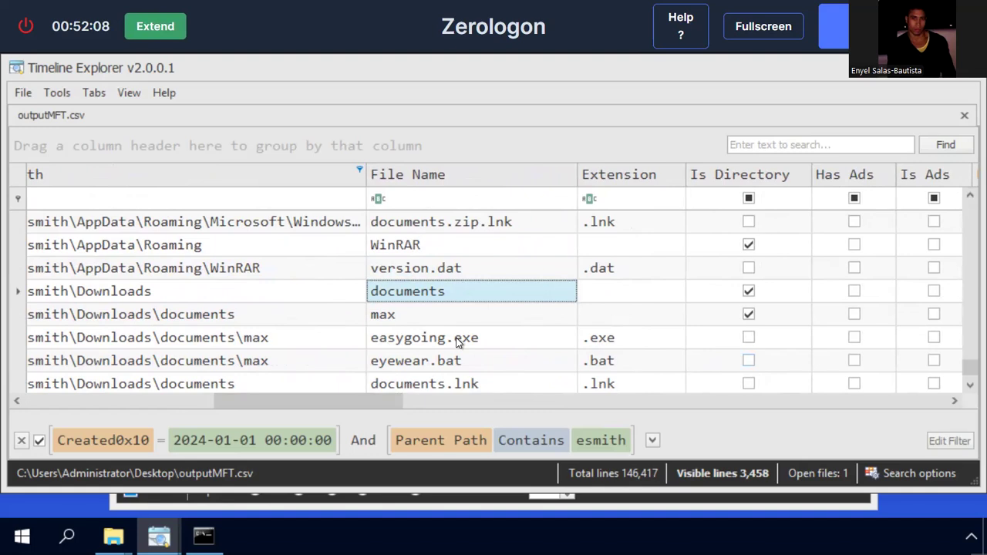
left_click(970, 383)
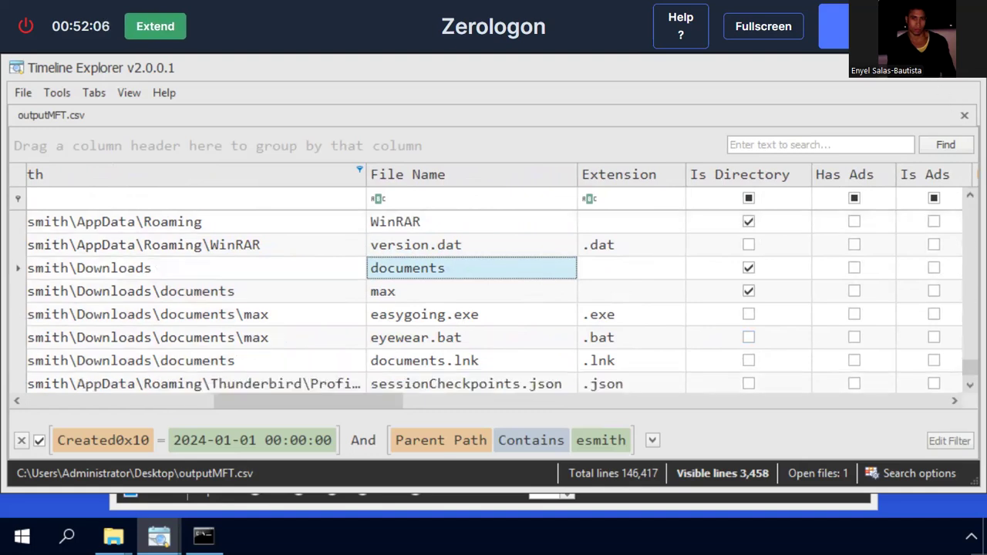
Review the Zerologon lab questions Q1 to Q3 and return to the outputMFT.csv entries
left_click(834, 27)
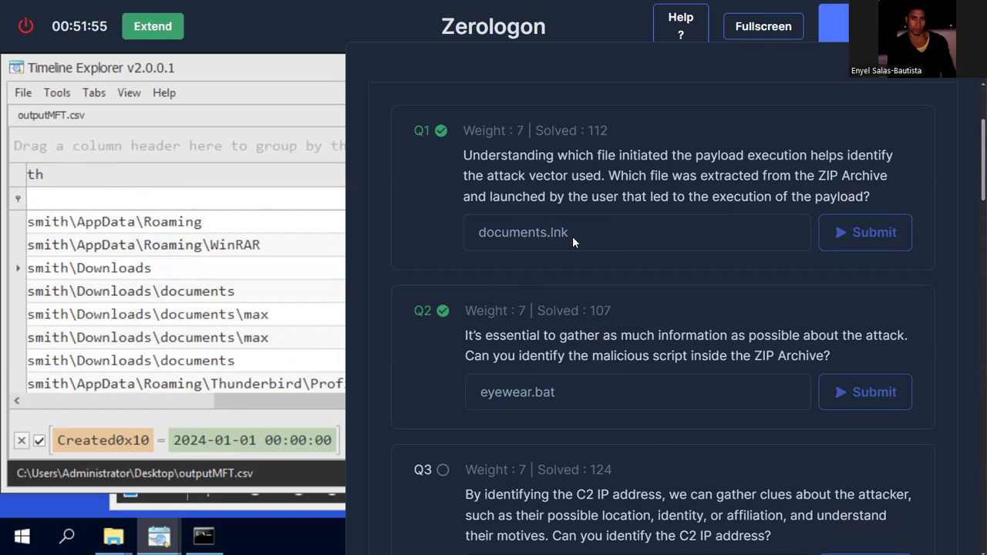
left_click(964, 83)
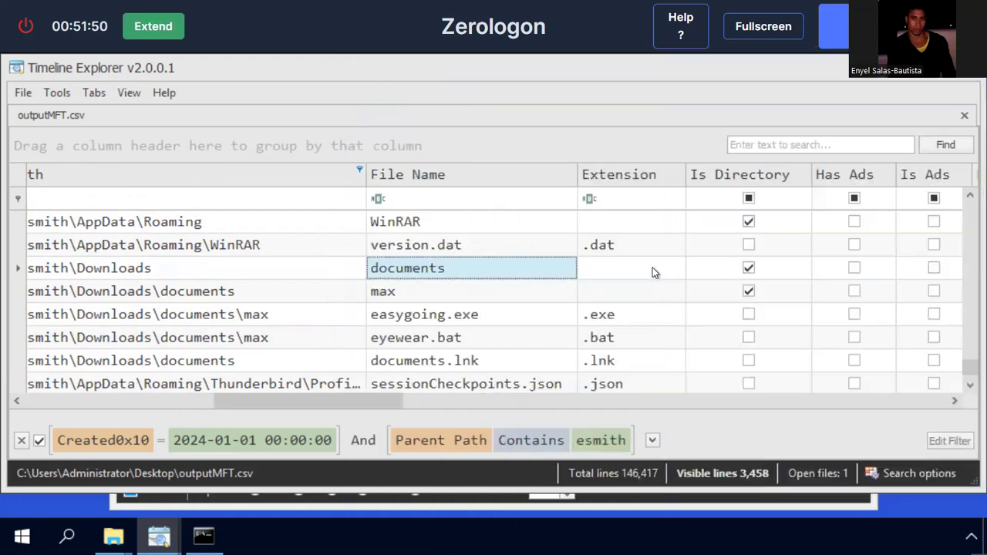